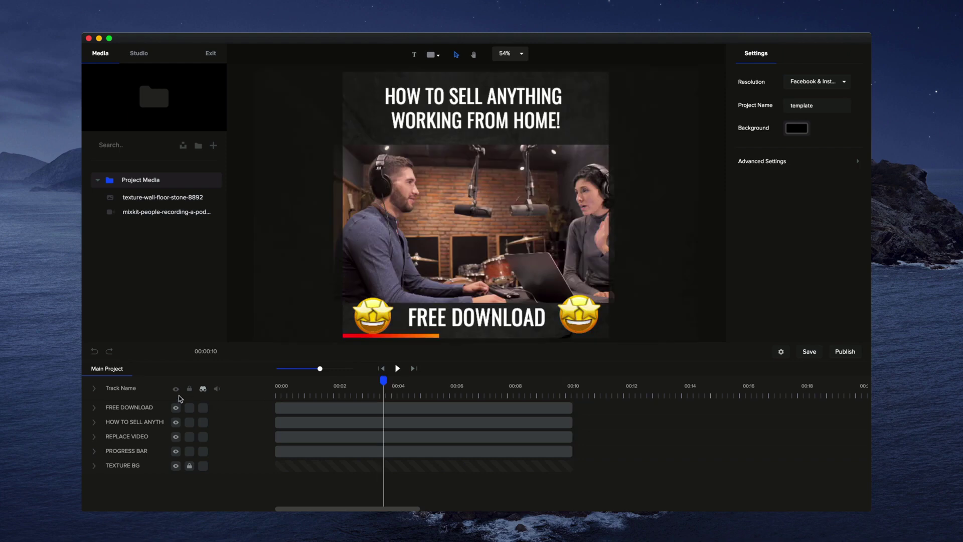
Show the hidden tracks and delete the existing PROGRESS BAR track.
{"action": "left_click", "coordinate": [202, 388]}
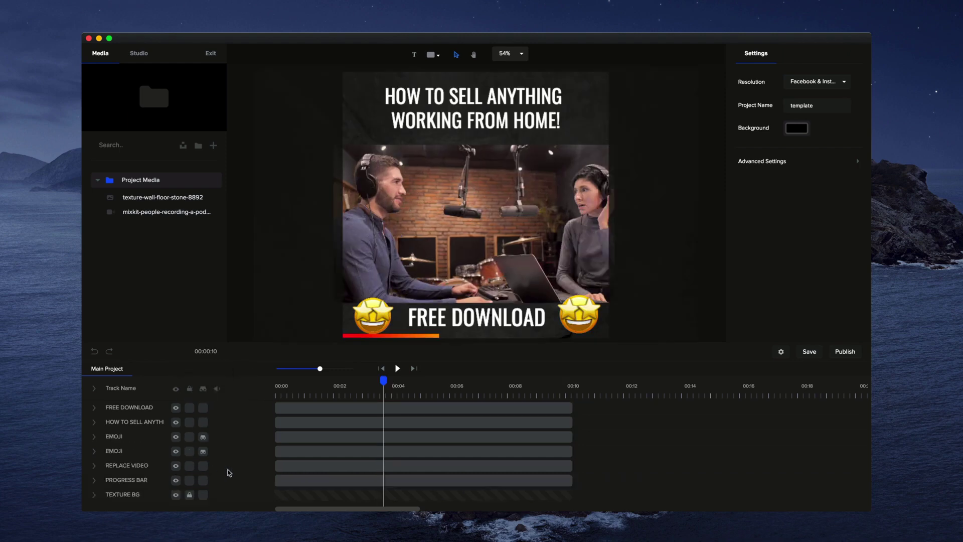
{"action": "left_click", "coordinate": [288, 479]}
{"action": "key", "text": "Delete"}
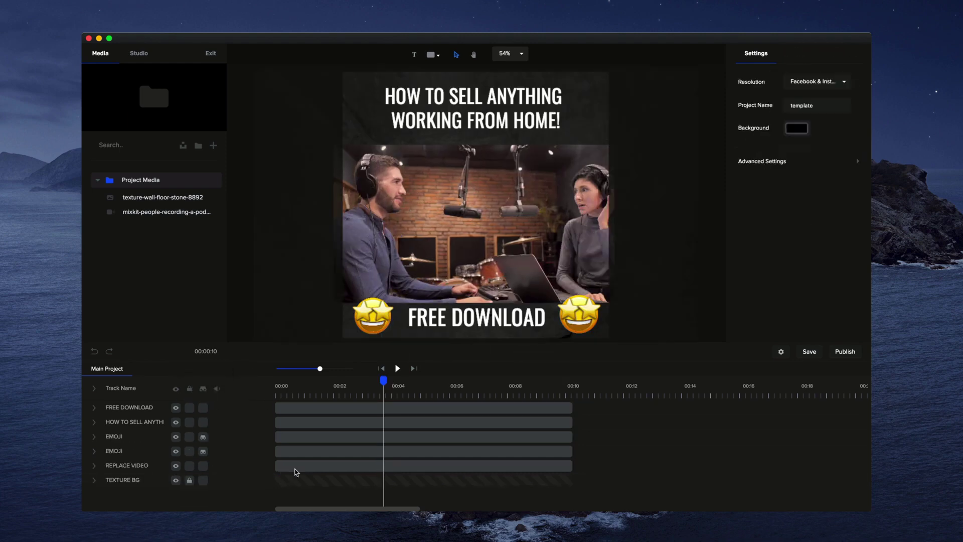
Add a rectangle shape at the start of the timeline and fit it to the full canvas width.
{"action": "left_click", "coordinate": [382, 370]}
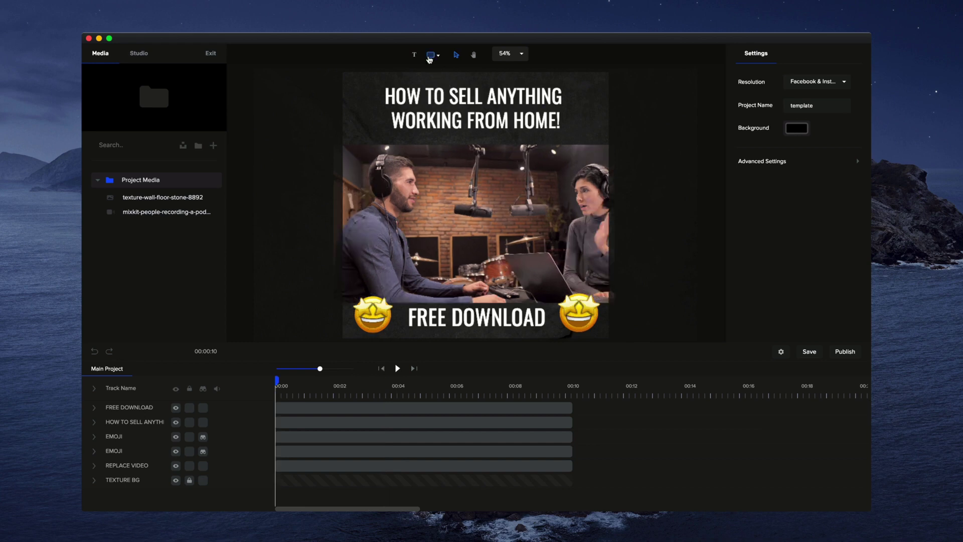
{"action": "left_click", "coordinate": [429, 58]}
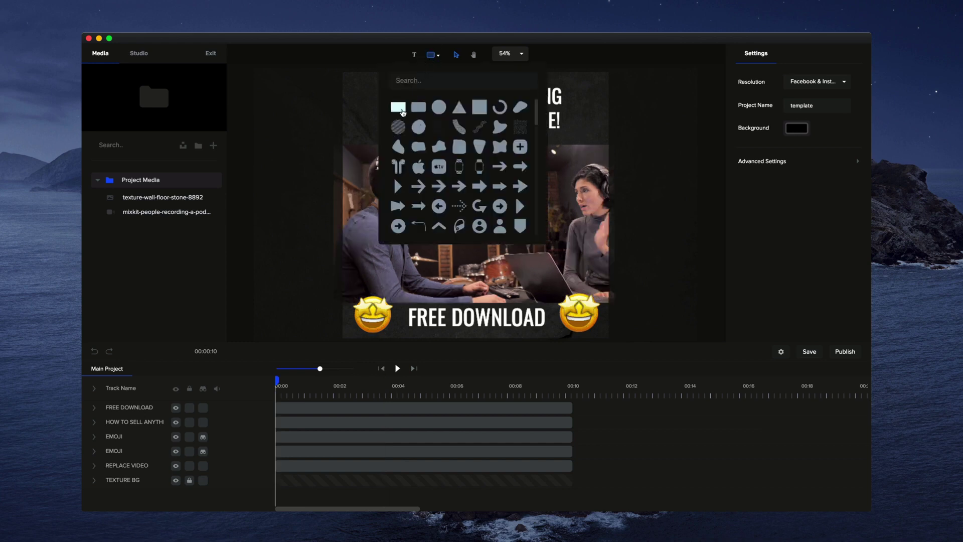
{"action": "left_click", "coordinate": [398, 106]}
{"action": "left_click", "coordinate": [637, 187]}
{"action": "left_click", "coordinate": [490, 217]}
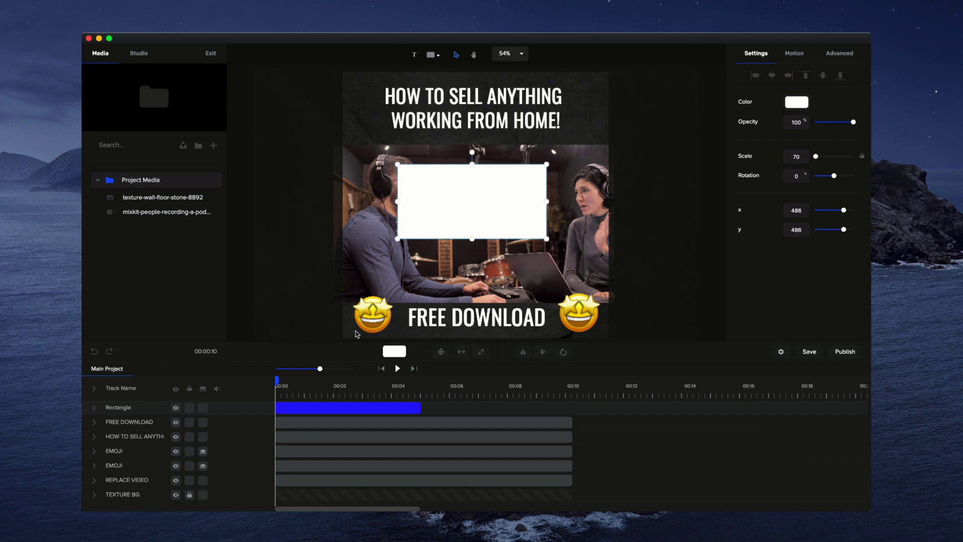
{"action": "left_click", "coordinate": [462, 353]}
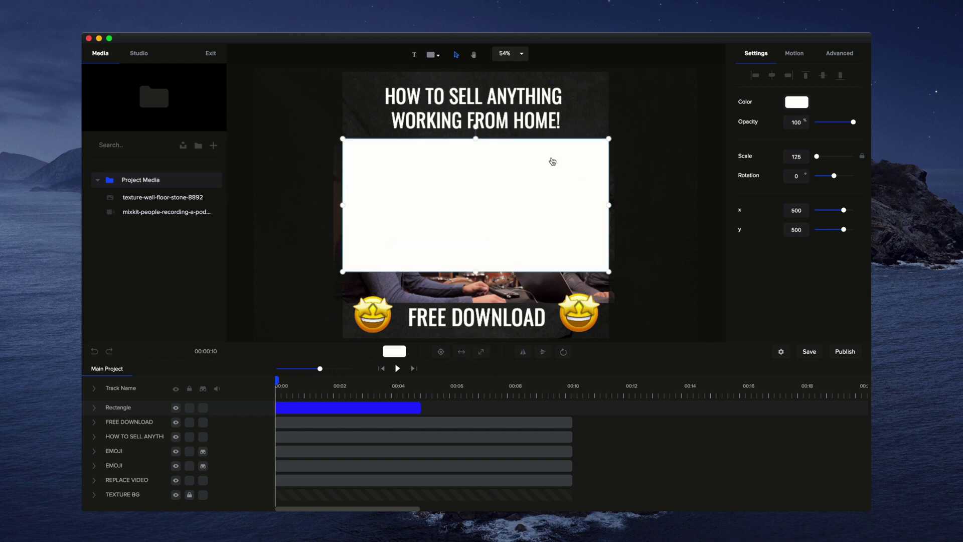
Flatten the rectangle into a thin horizontal bar and align it to the canvas's bottom edge.
{"action": "left_click_drag", "start_coordinate": [476, 139], "coordinate": [472, 267]}
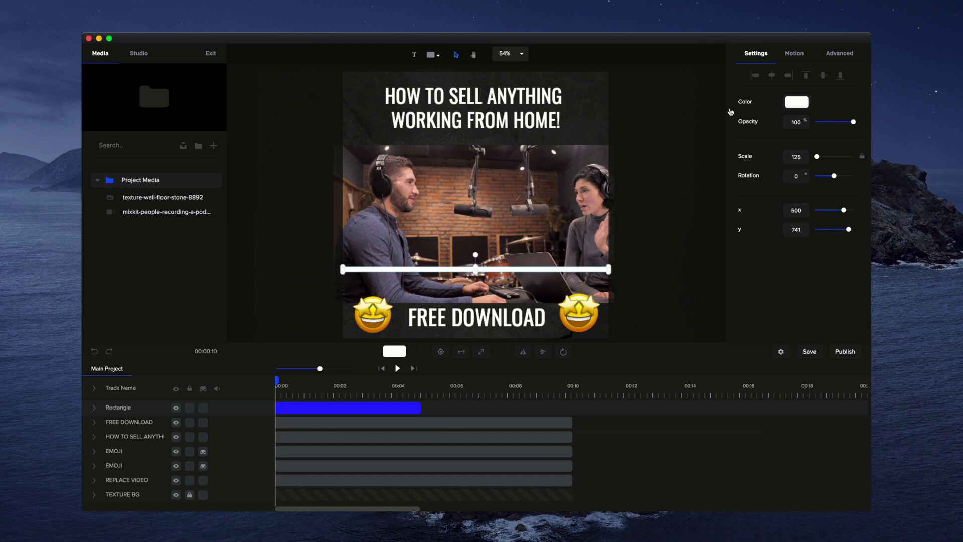
{"action": "left_click", "coordinate": [839, 76]}
{"action": "left_click", "coordinate": [667, 253]}
Make the bar slightly thinner and extend its clip to 00:10 so it ends with the other tracks.
{"action": "scroll", "coordinate": [540, 311], "scroll_direction": "up", "scroll_amount": 4}
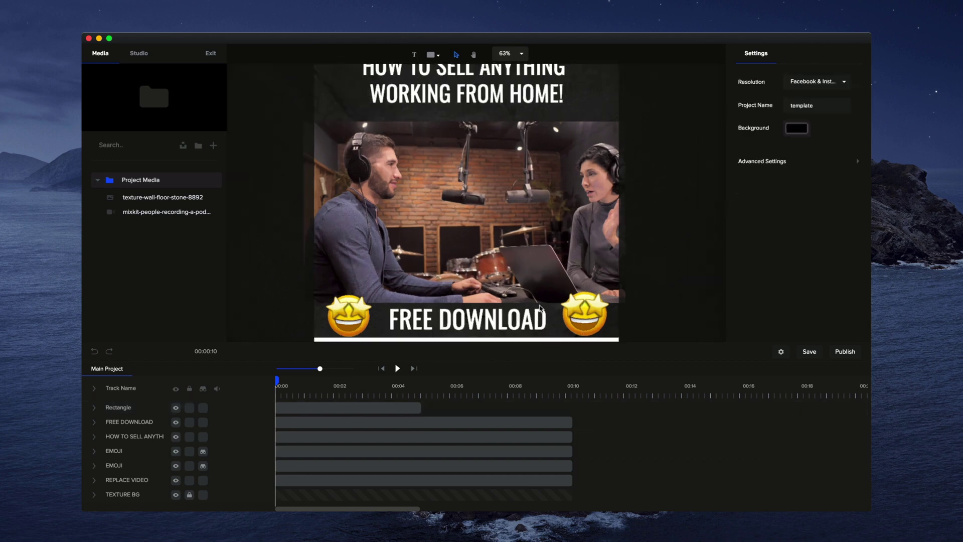
{"action": "scroll", "coordinate": [539, 312], "scroll_direction": "down", "scroll_amount": 5}
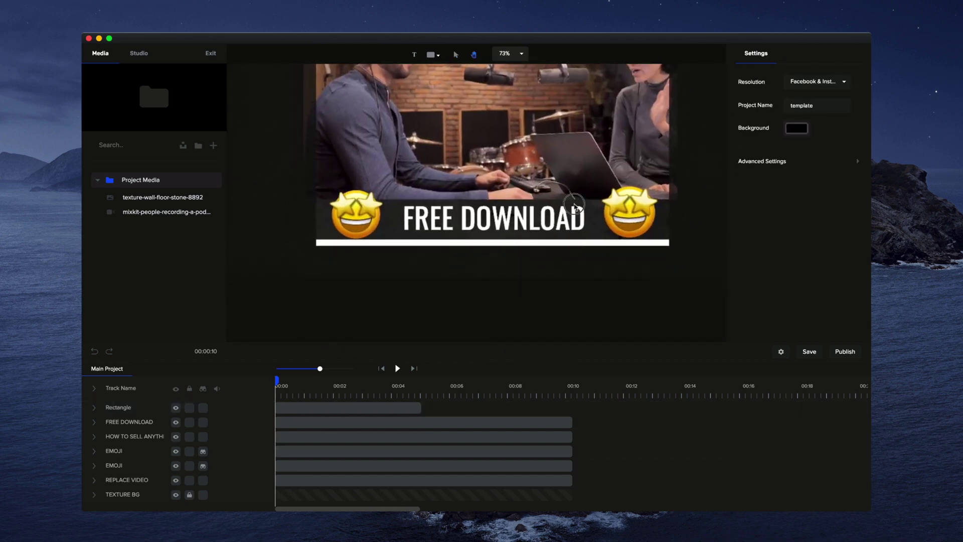
{"action": "scroll", "coordinate": [571, 216], "scroll_direction": "up", "scroll_amount": 1}
{"action": "scroll", "coordinate": [571, 216], "scroll_direction": "up", "scroll_amount": 1}
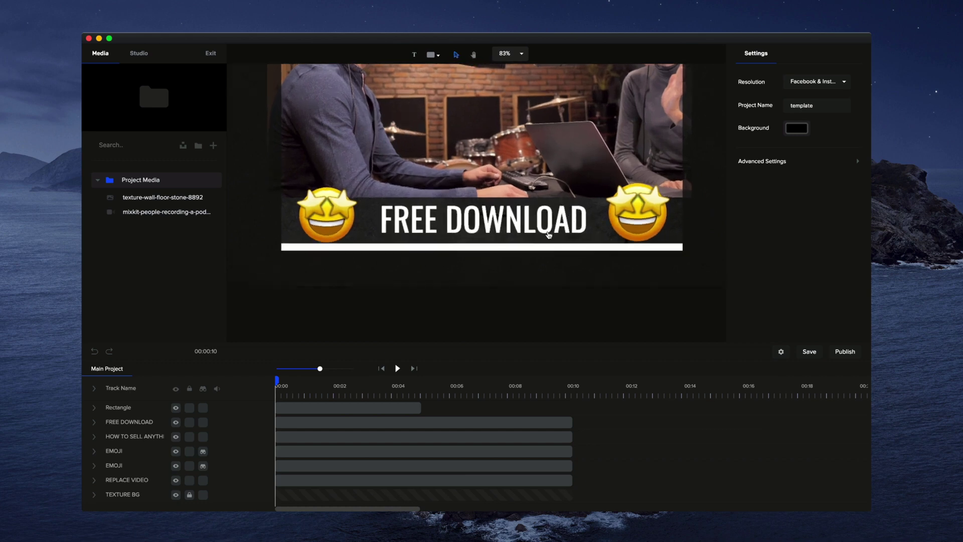
{"action": "left_click", "coordinate": [512, 247]}
{"action": "left_click_drag", "start_coordinate": [483, 243], "coordinate": [483, 244]}
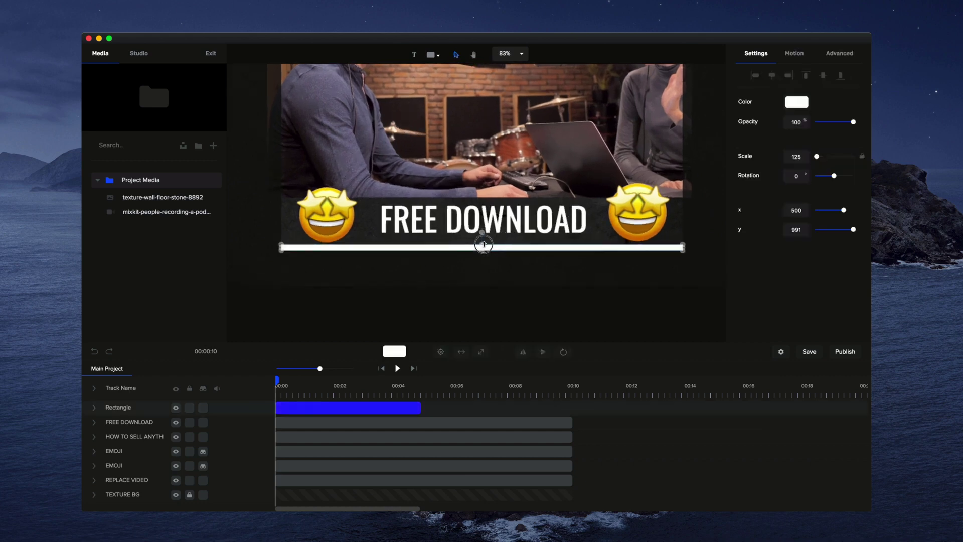
{"action": "left_click_drag", "start_coordinate": [421, 403], "coordinate": [567, 411]}
{"action": "left_click", "coordinate": [564, 410]}
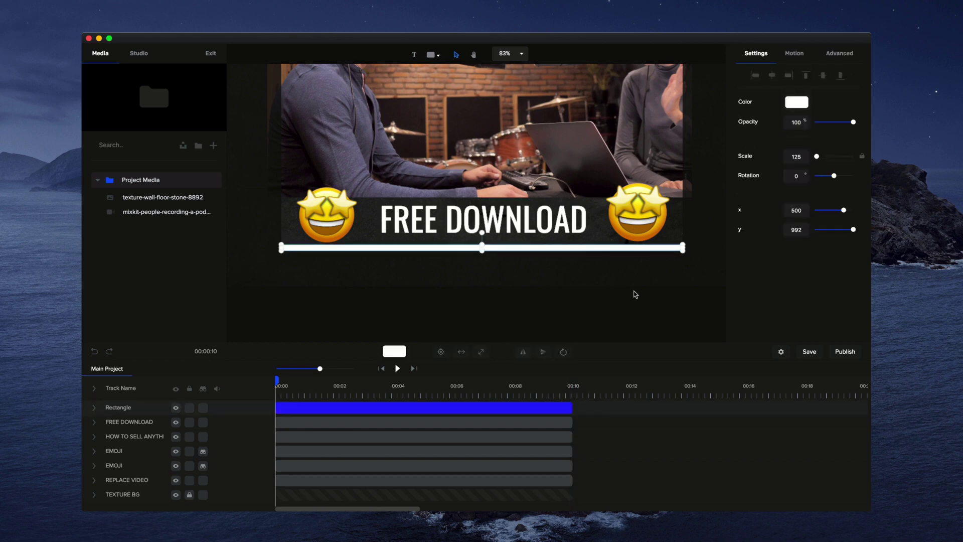
Fill the bar with a linear gradient running from violet-blue to a brighter blue.
{"action": "left_click", "coordinate": [798, 102]}
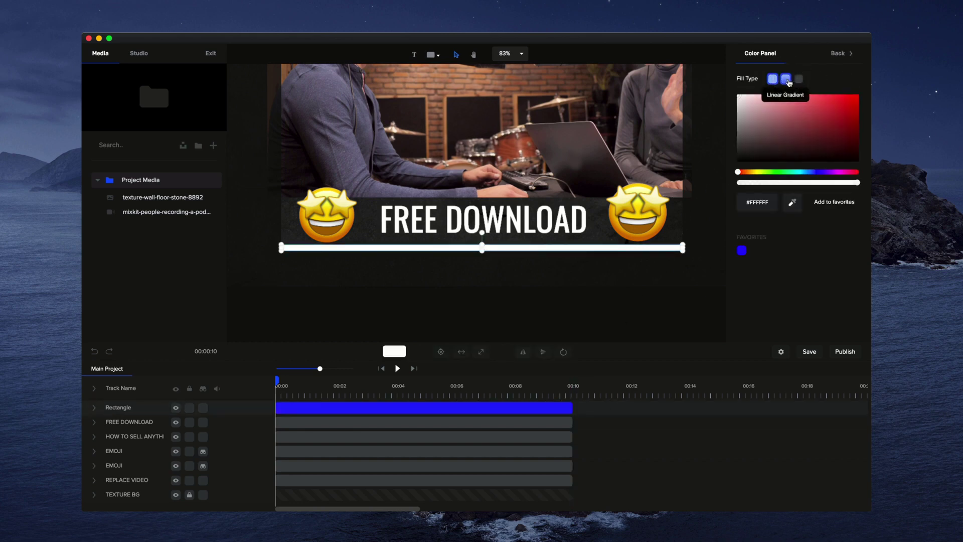
{"action": "left_click", "coordinate": [786, 78]}
{"action": "left_click", "coordinate": [818, 171]}
{"action": "left_click", "coordinate": [829, 116]}
{"action": "left_click_drag", "start_coordinate": [829, 116], "coordinate": [856, 96]}
{"action": "left_click", "coordinate": [849, 79]}
{"action": "left_click", "coordinate": [811, 171]}
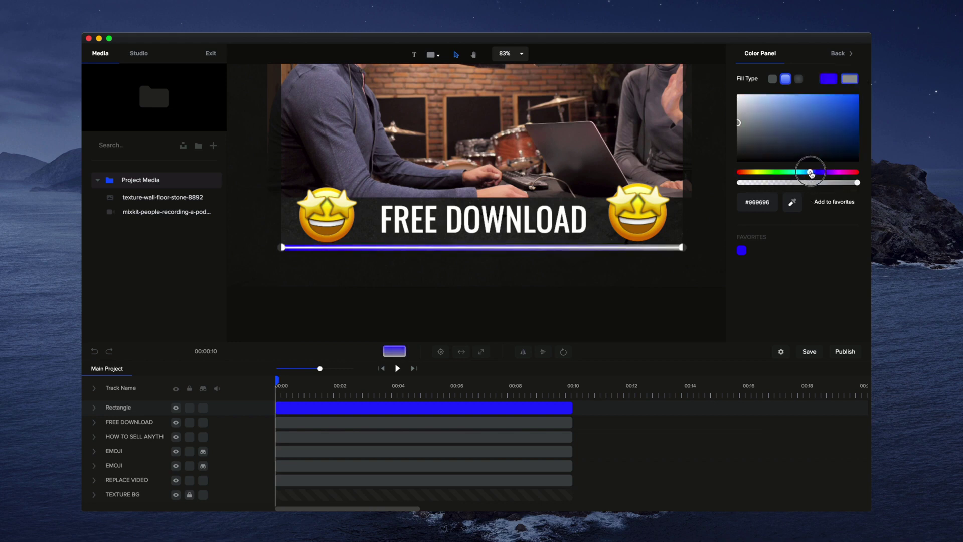
{"action": "left_click", "coordinate": [857, 97]}
{"action": "left_click", "coordinate": [678, 286]}
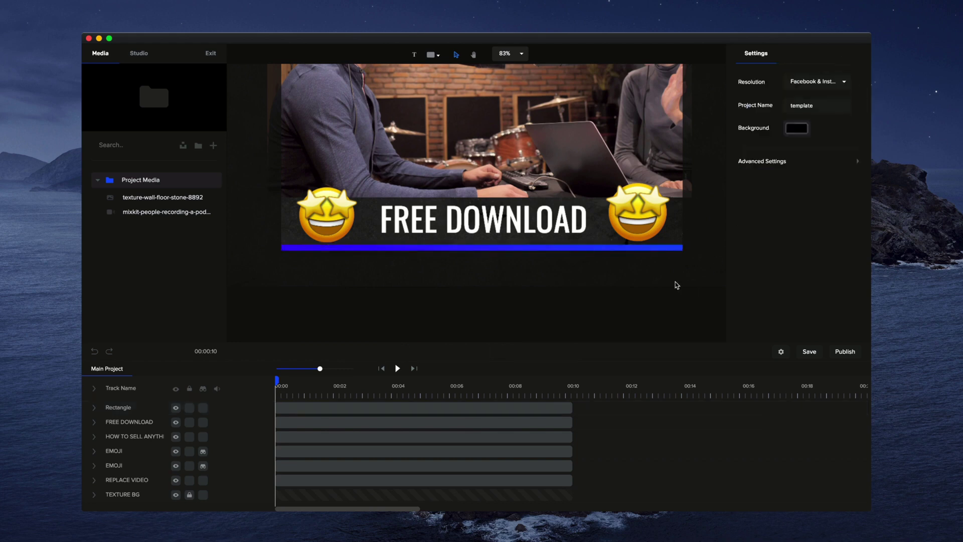
Change the second colour of the bar's gradient to light blue.
{"action": "left_click", "coordinate": [620, 248]}
{"action": "left_click", "coordinate": [815, 103]}
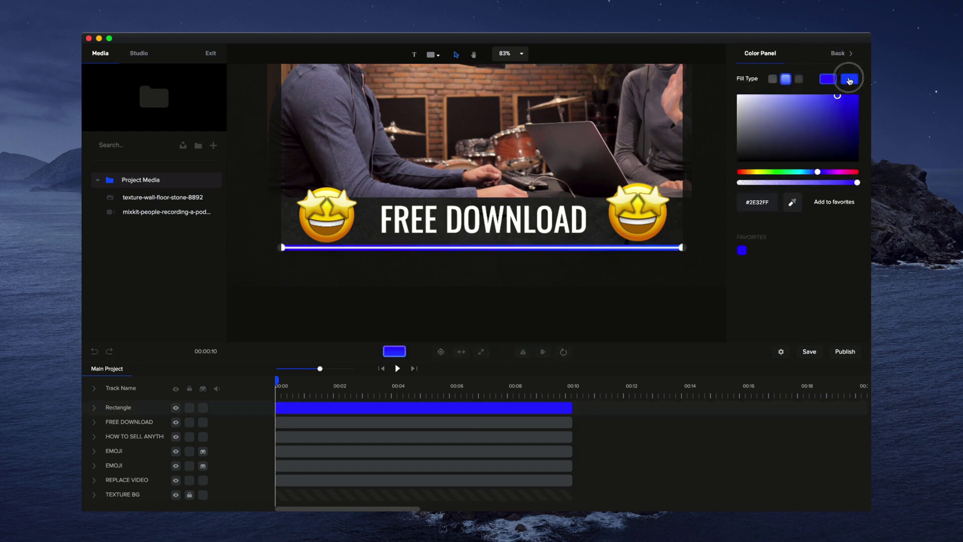
{"action": "left_click_drag", "start_coordinate": [810, 171], "coordinate": [806, 174]}
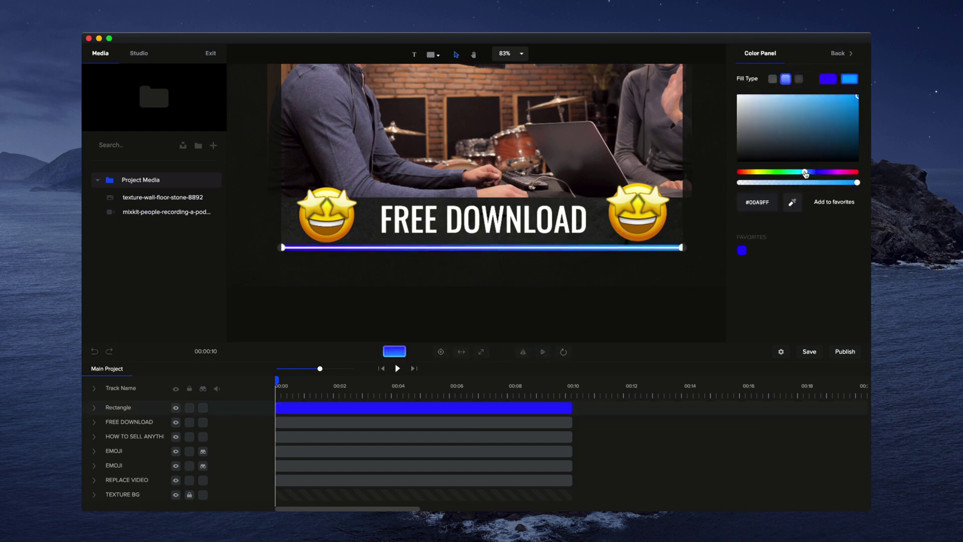
{"action": "left_click", "coordinate": [692, 282]}
Rename the Rectangle track as PROGRESS BAR.
{"action": "scroll", "coordinate": [477, 243], "scroll_direction": "up", "scroll_amount": 3}
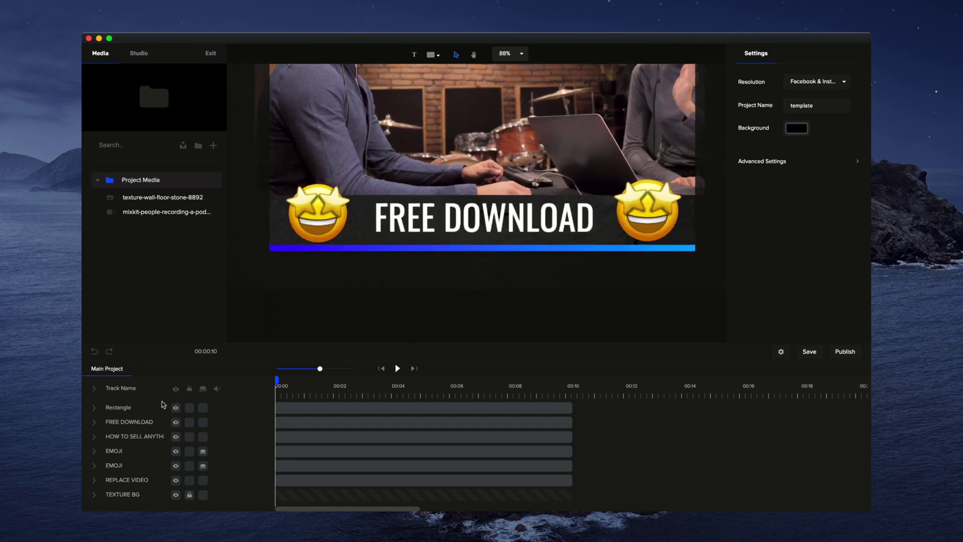
{"action": "double_click", "coordinate": [129, 408]}
{"action": "type", "text": "PROGRESS BAR"}
{"action": "key", "text": "Return"}
Set the progress bar's anchor point to the middle of its left edge.
{"action": "left_click", "coordinate": [507, 249]}
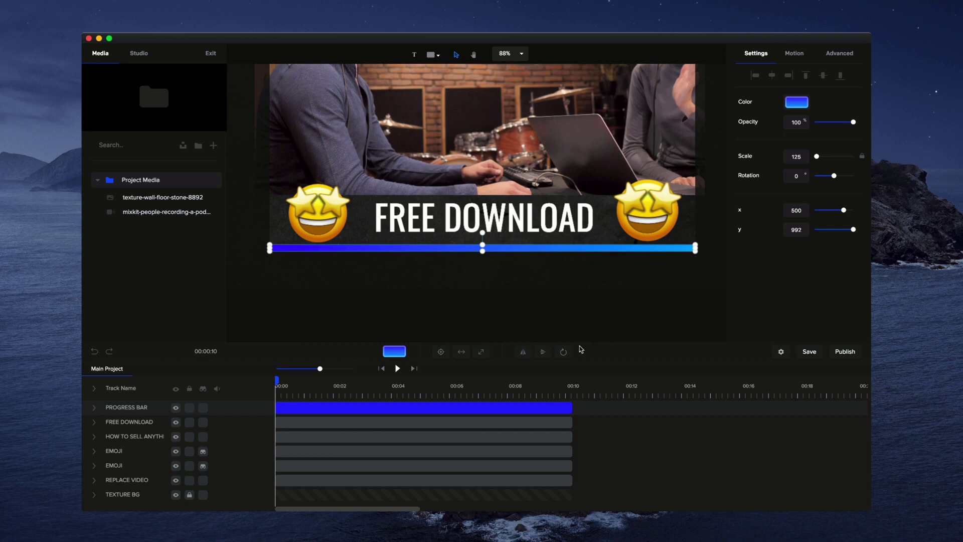
{"action": "left_click", "coordinate": [563, 353]}
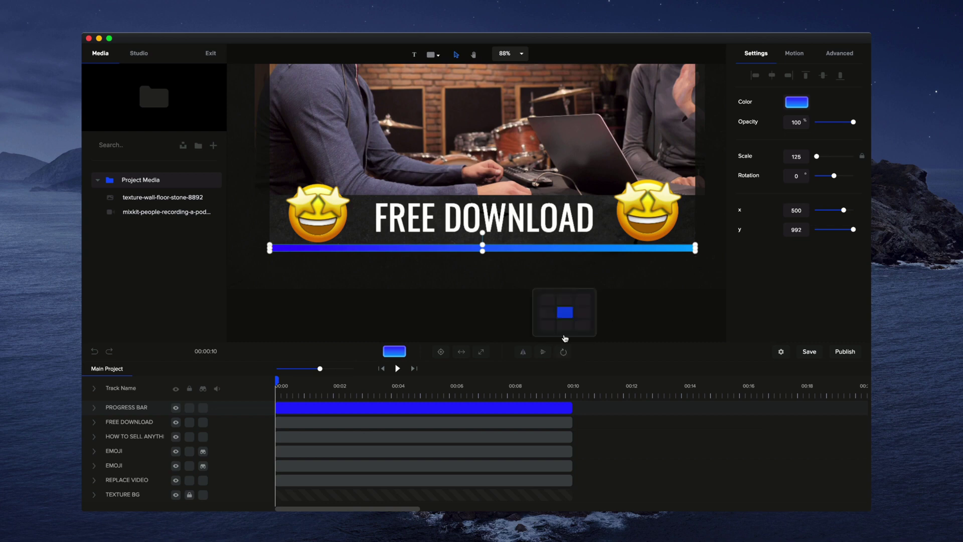
{"action": "left_click", "coordinate": [547, 313]}
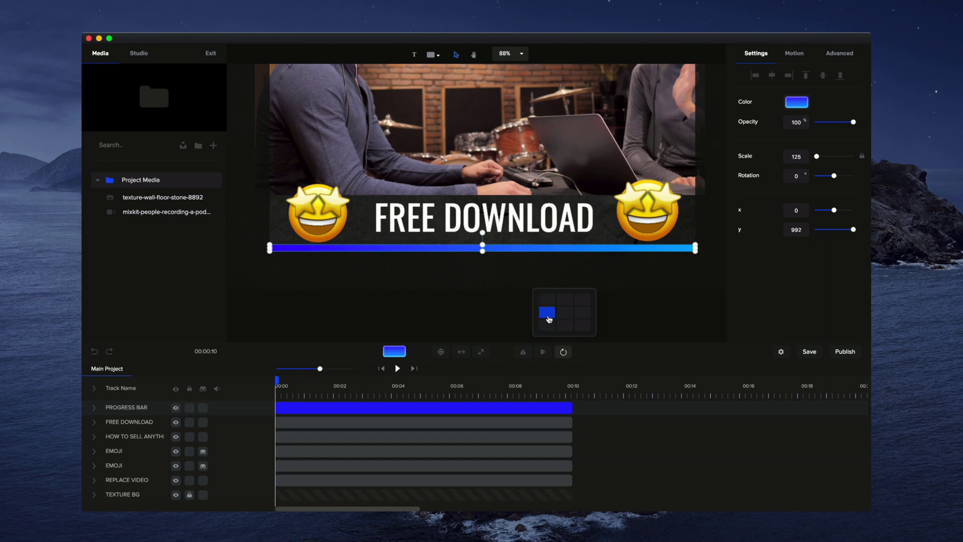
{"action": "left_click", "coordinate": [464, 314]}
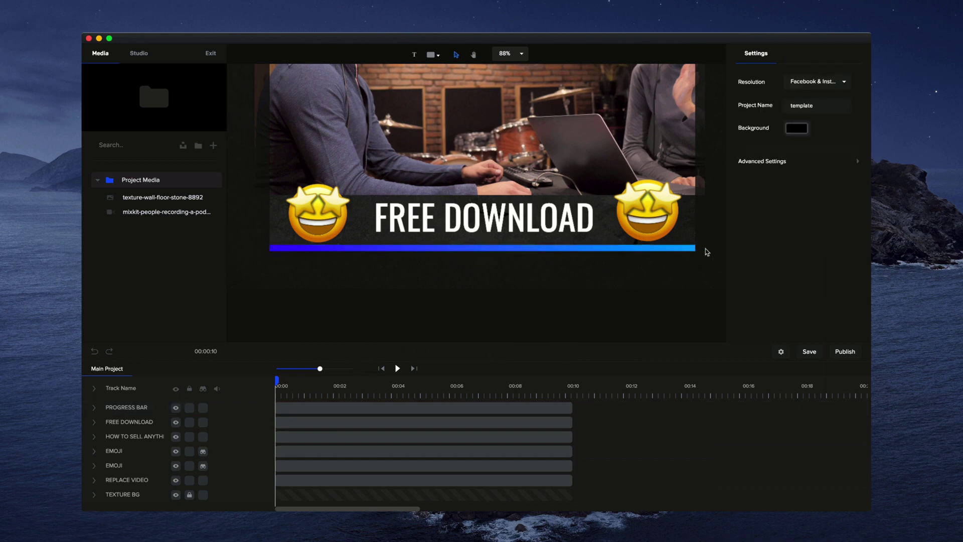
Add a custom animation to the PROGRESS BAR track and enable its Scale property.
{"action": "left_click", "coordinate": [93, 408]}
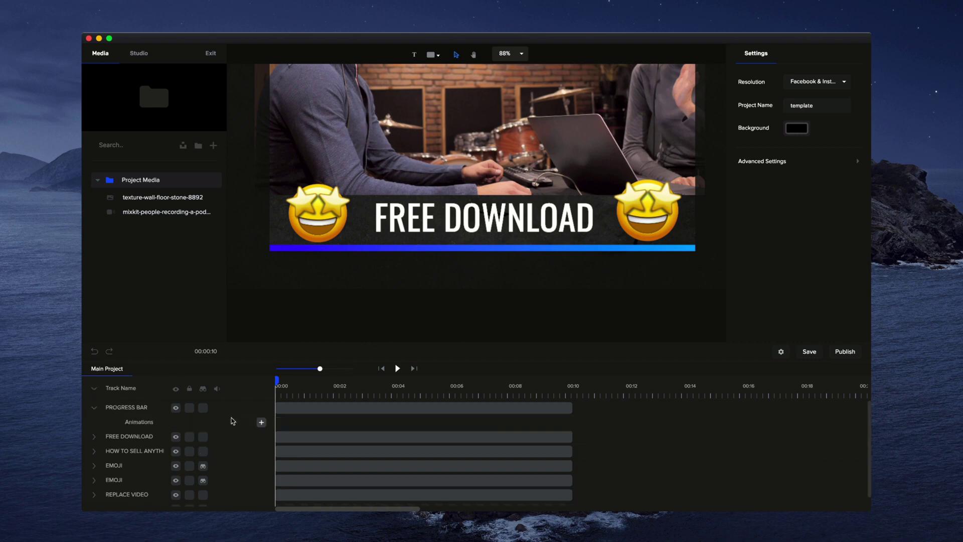
{"action": "left_click", "coordinate": [261, 422]}
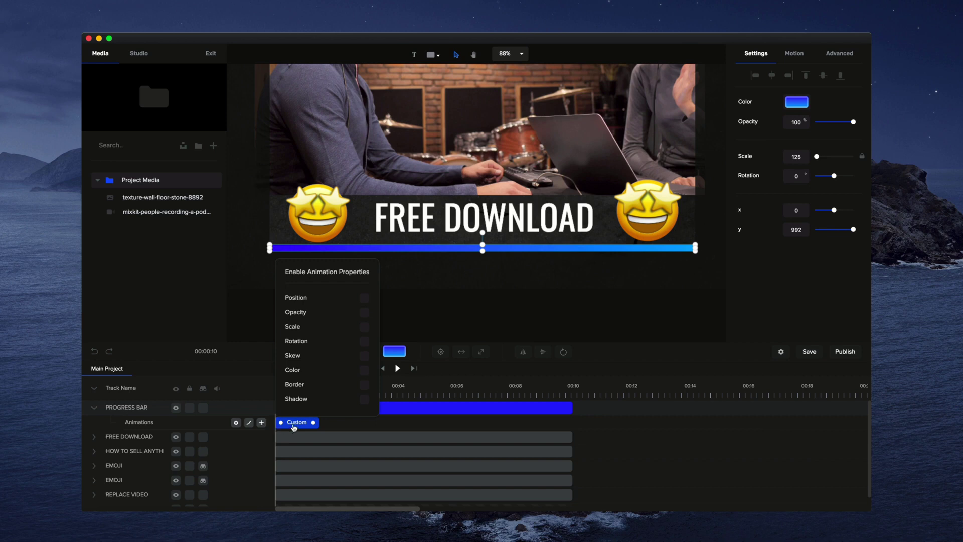
{"action": "left_click", "coordinate": [365, 327]}
{"action": "left_click", "coordinate": [413, 316]}
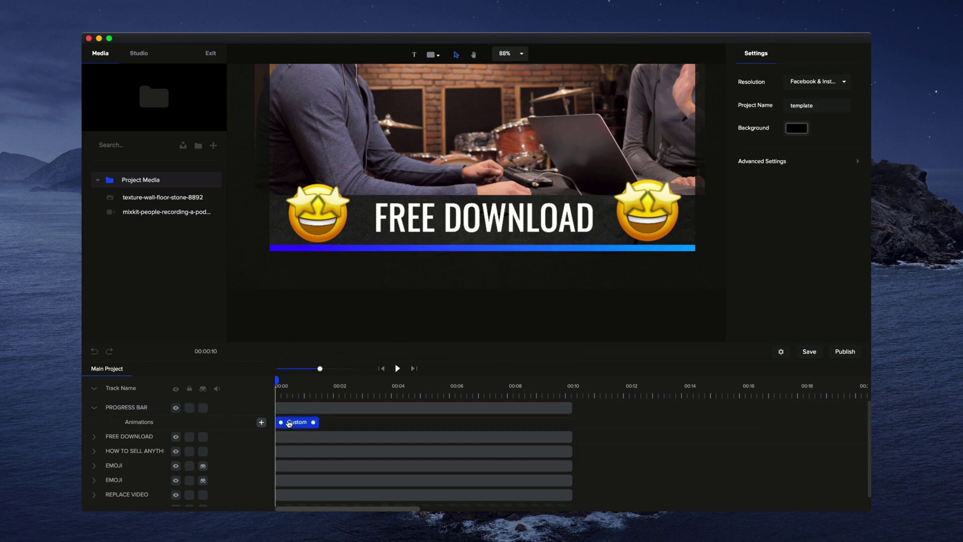
Unlink the bar's scale axes and set Scale X to 0 at the animation's starting keyframe.
{"action": "left_click", "coordinate": [336, 248]}
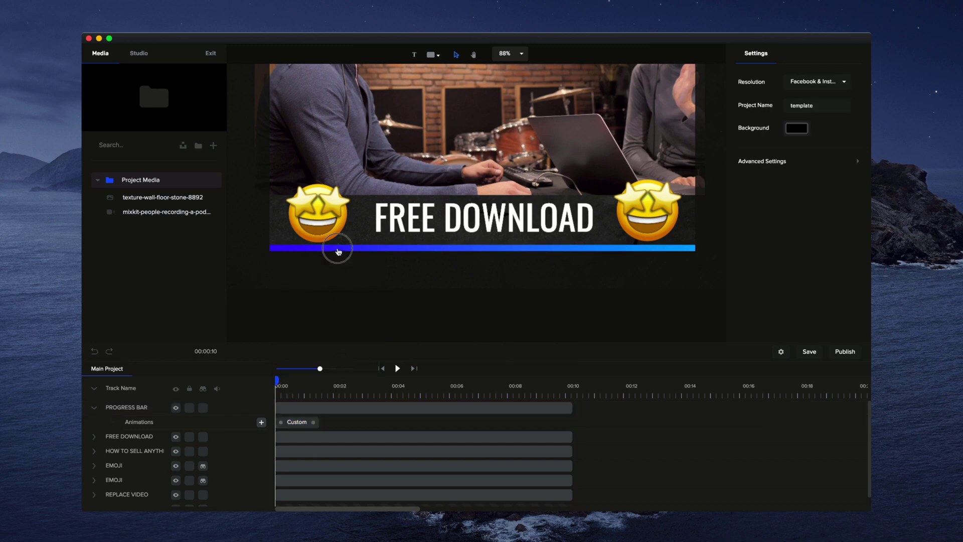
{"action": "left_click", "coordinate": [308, 419]}
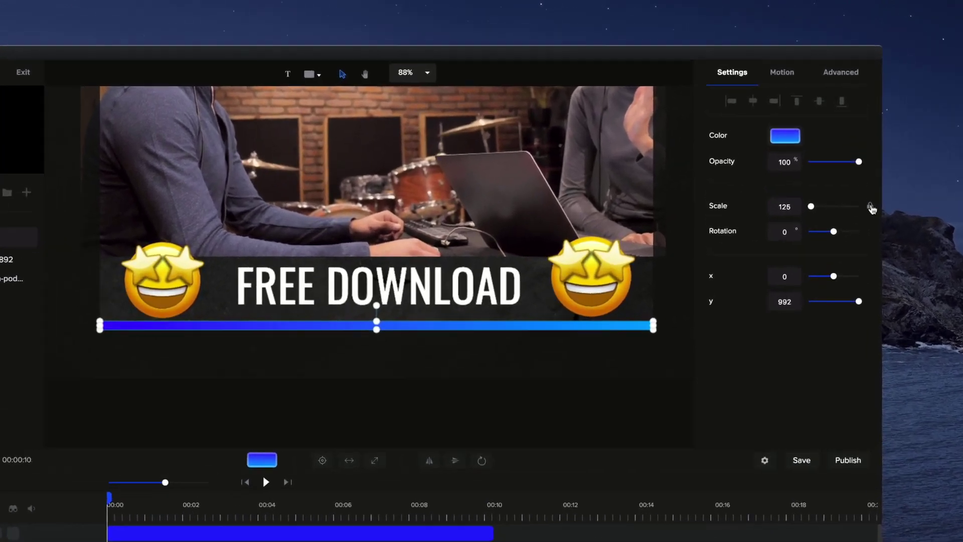
{"action": "left_click", "coordinate": [864, 173]}
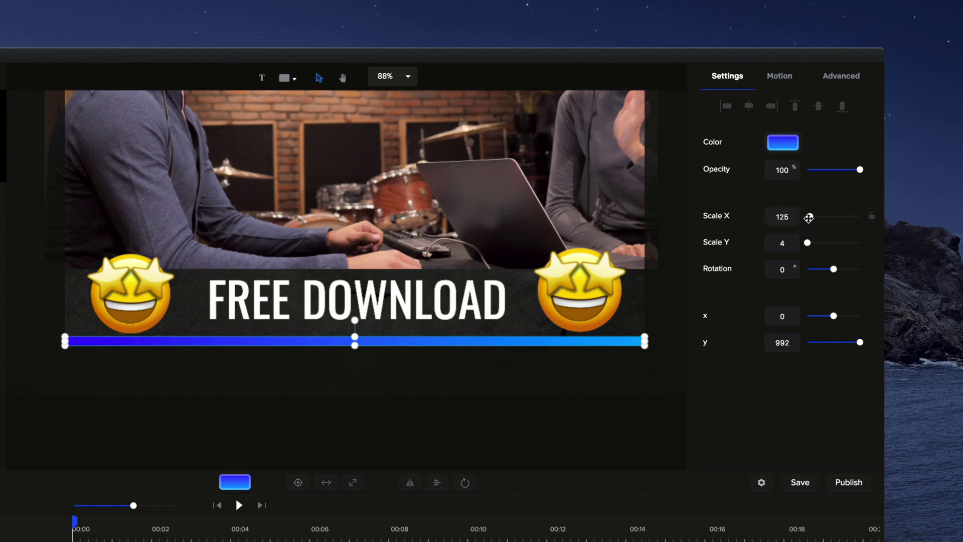
{"action": "left_click_drag", "start_coordinate": [810, 216], "coordinate": [804, 216]}
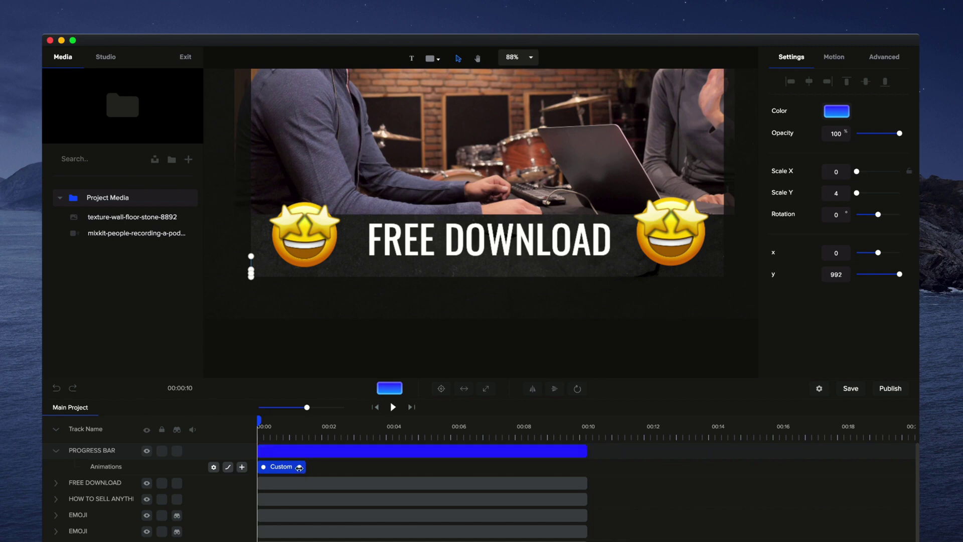
Play back the progress bar animation and check its easing options.
{"action": "left_click", "coordinate": [394, 407]}
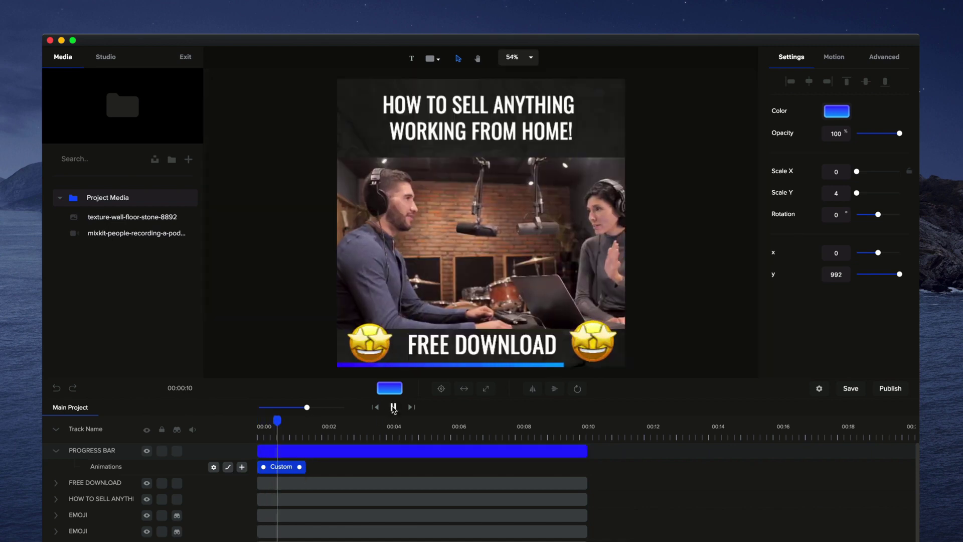
{"action": "left_click", "coordinate": [394, 407]}
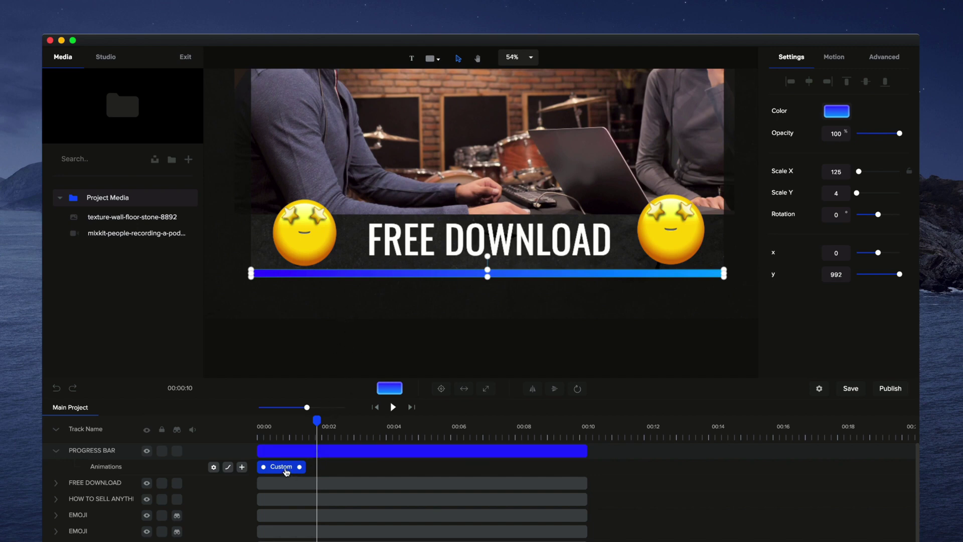
{"action": "right_click", "coordinate": [288, 467]}
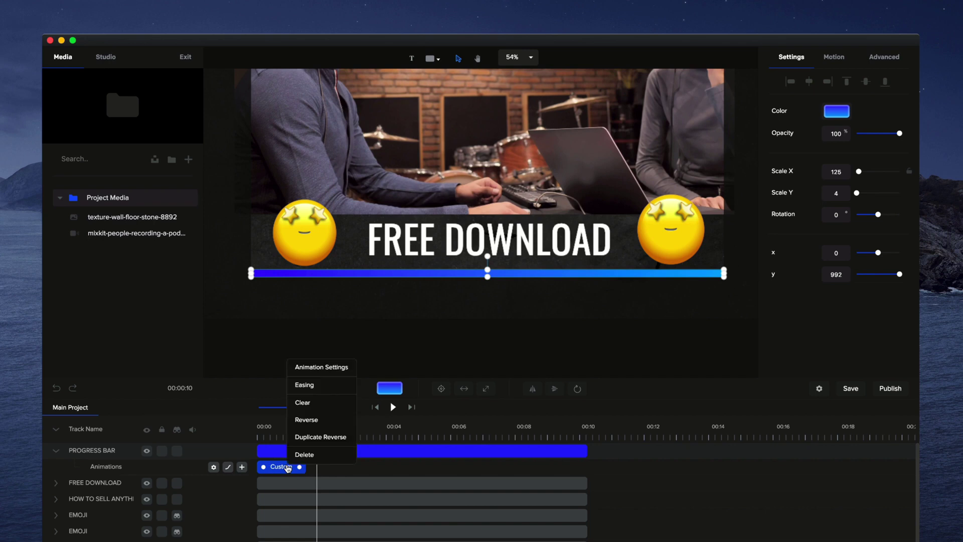
{"action": "left_click", "coordinate": [305, 385]}
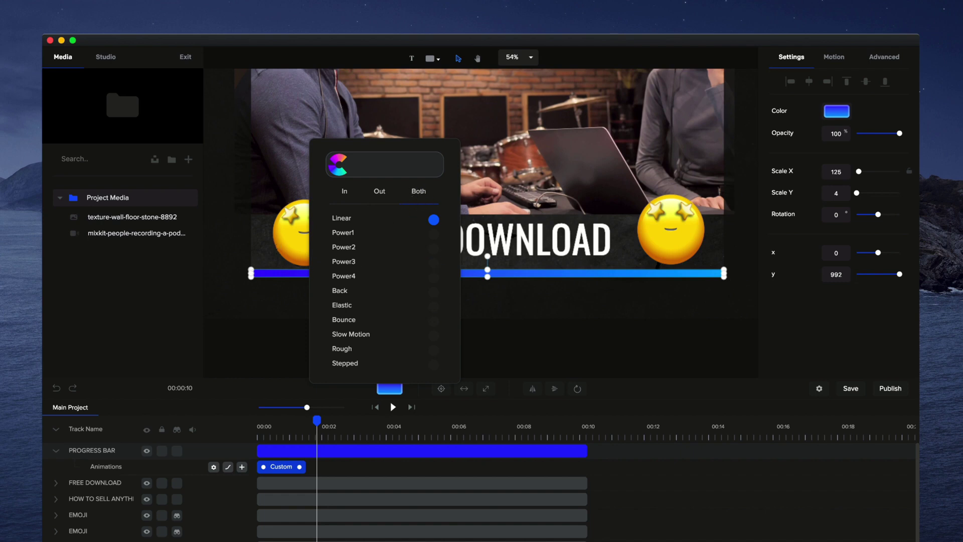
{"action": "left_click", "coordinate": [597, 343]}
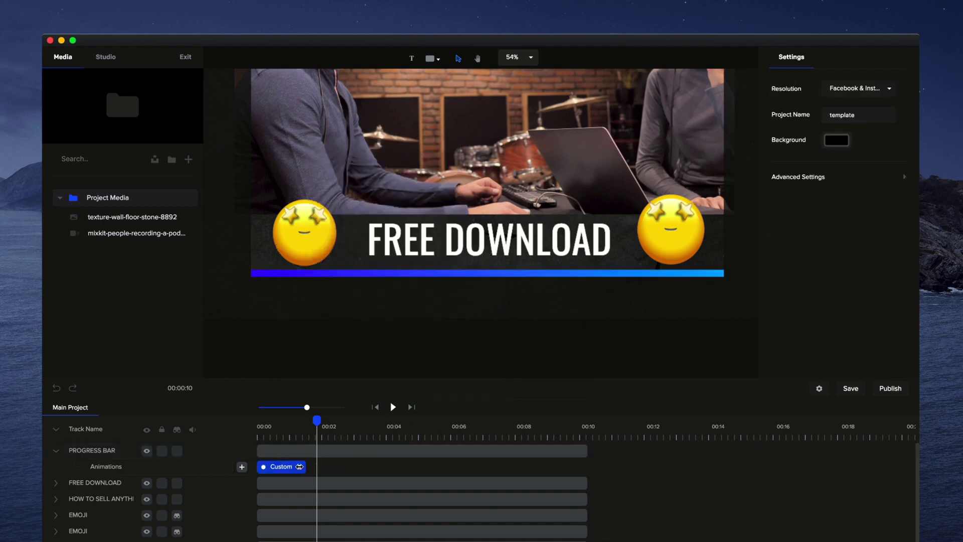
Extend the progress bar's custom animation to the end of its clip at 00:10.
{"action": "left_click_drag", "start_coordinate": [310, 466], "coordinate": [580, 473]}
{"action": "left_click", "coordinate": [581, 469]}
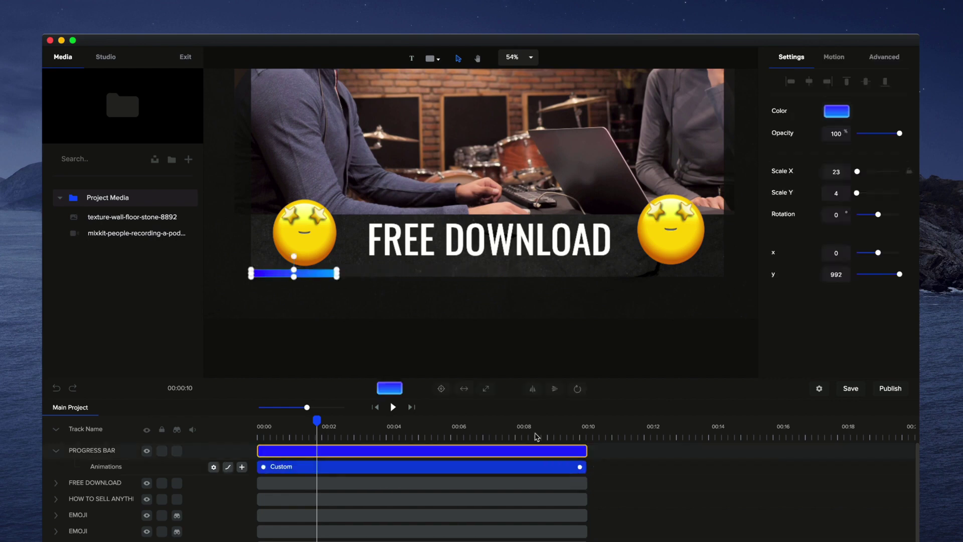
Play back the full-length progress bar animation from the start of the project.
{"action": "left_click", "coordinate": [383, 407]}
{"action": "left_click", "coordinate": [394, 408]}
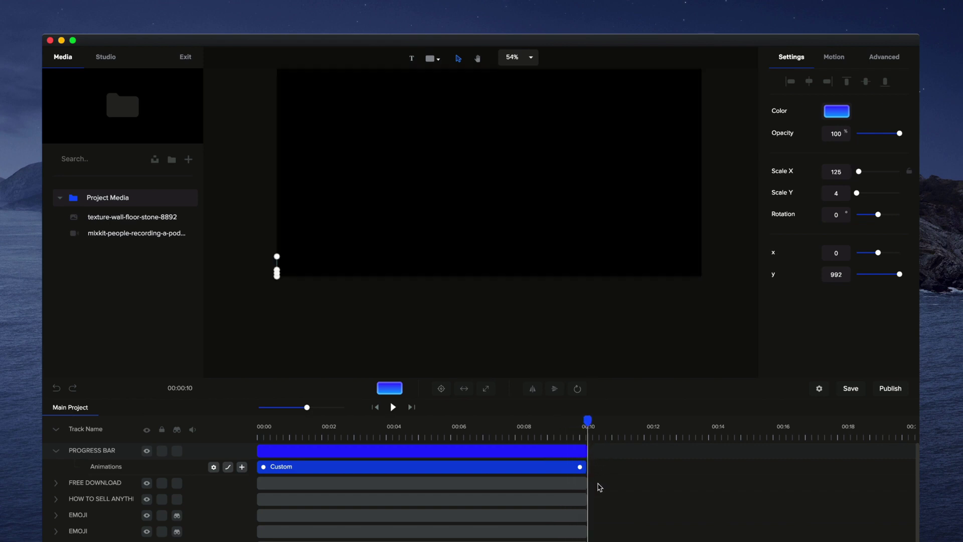
Shorten the REPLACE VIDEO clip to end just before 00:08 and move the playhead to its new end.
{"action": "scroll", "coordinate": [599, 488], "scroll_direction": "down", "scroll_amount": 1}
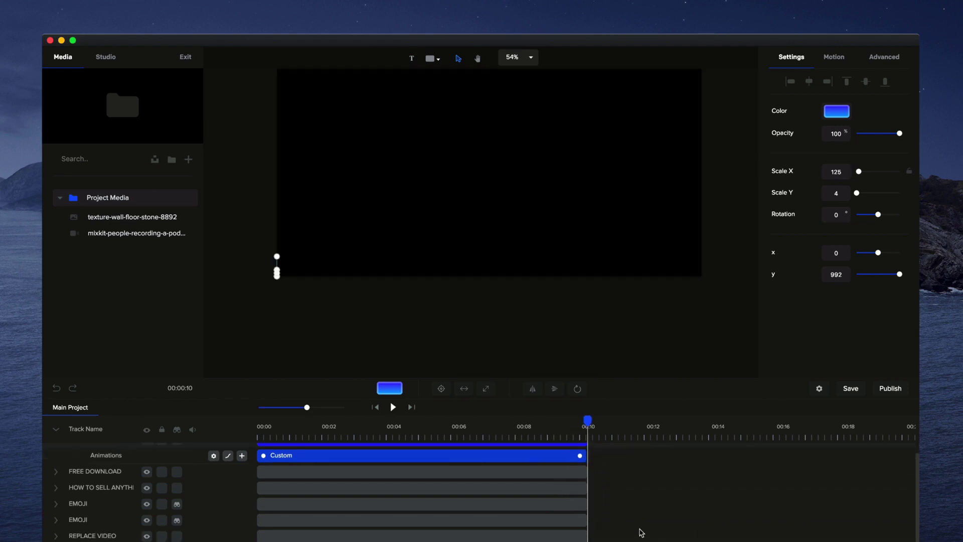
{"action": "left_click_drag", "start_coordinate": [587, 535], "coordinate": [516, 535]}
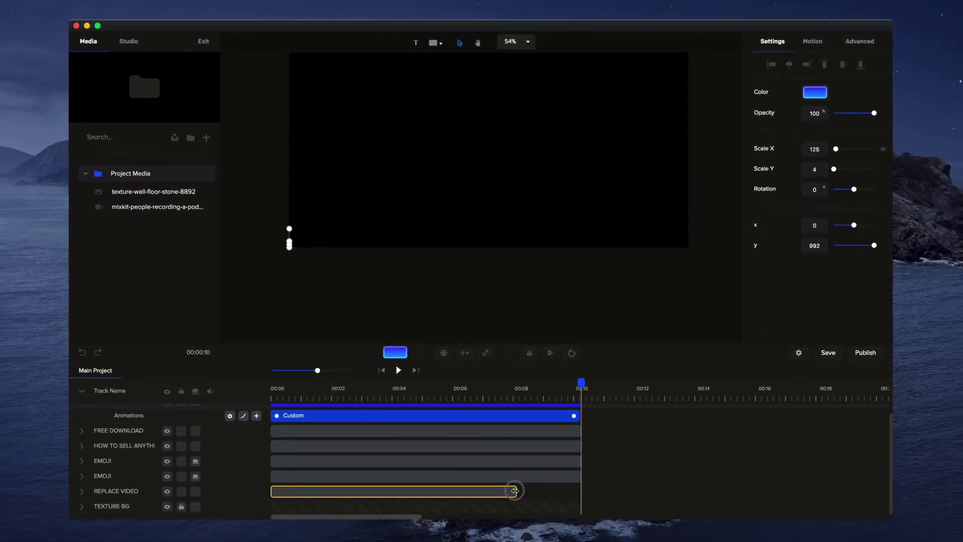
{"action": "left_click_drag", "start_coordinate": [514, 491], "coordinate": [513, 491]}
{"action": "left_click", "coordinate": [511, 389]}
Shorten the PROGRESS BAR clip and its custom animation to end together with the REPLACE VIDEO clip.
{"action": "scroll", "coordinate": [556, 420], "scroll_direction": "up", "scroll_amount": 1}
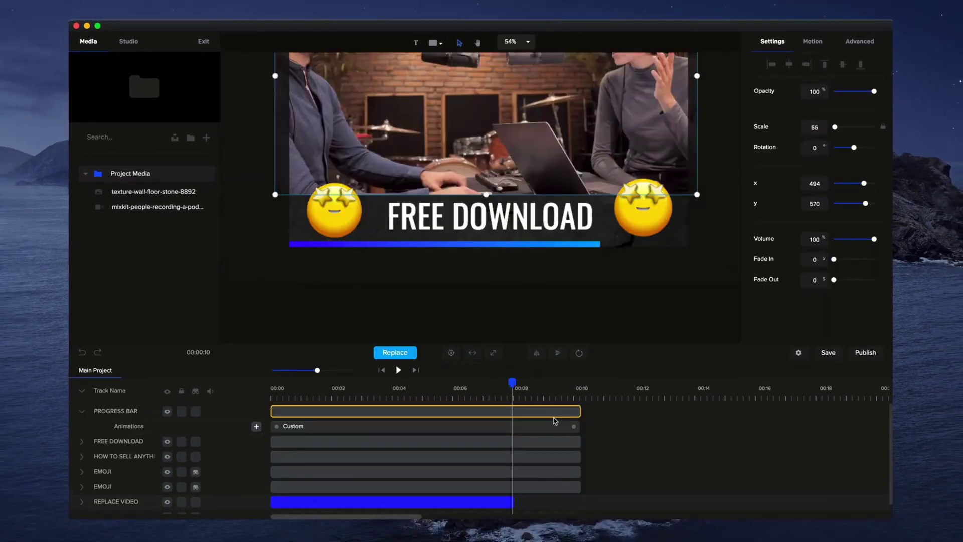
{"action": "left_click_drag", "start_coordinate": [580, 411], "coordinate": [514, 413]}
{"action": "left_click", "coordinate": [525, 426]}
{"action": "left_click_drag", "start_coordinate": [574, 426], "coordinate": [511, 426]}
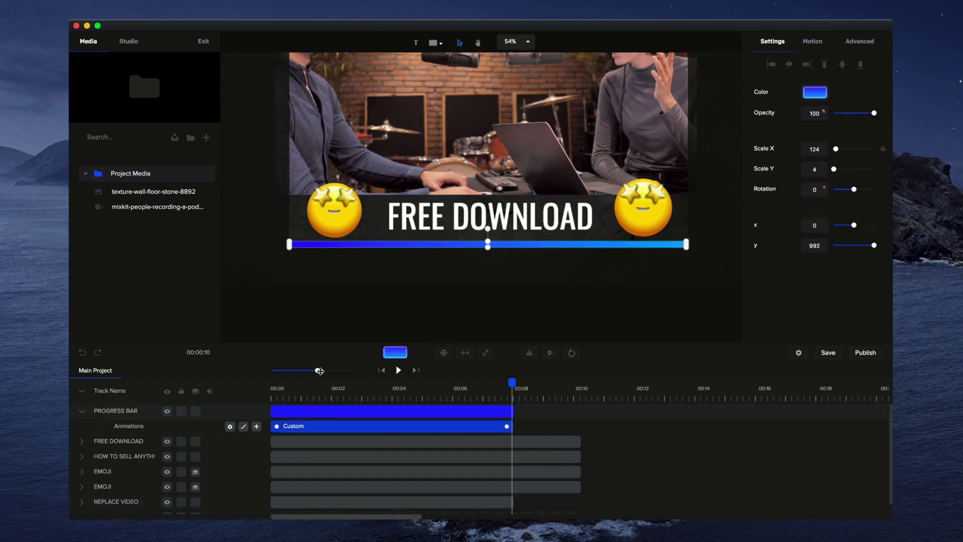
{"action": "left_click_drag", "start_coordinate": [320, 371], "coordinate": [353, 370]}
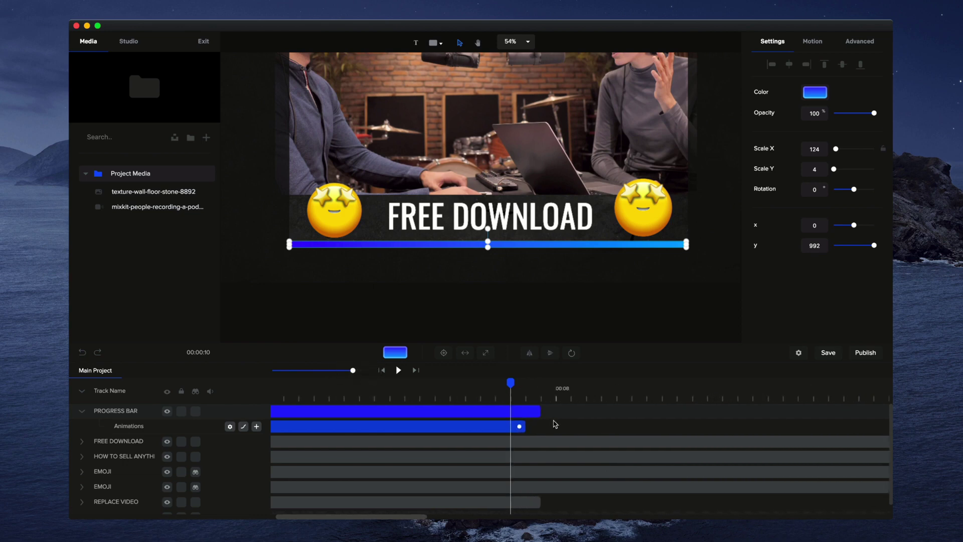
{"action": "left_click_drag", "start_coordinate": [527, 427], "coordinate": [541, 426]}
Play back the shortened progress bar and inspect the bottom of the canvas.
{"action": "left_click", "coordinate": [393, 370]}
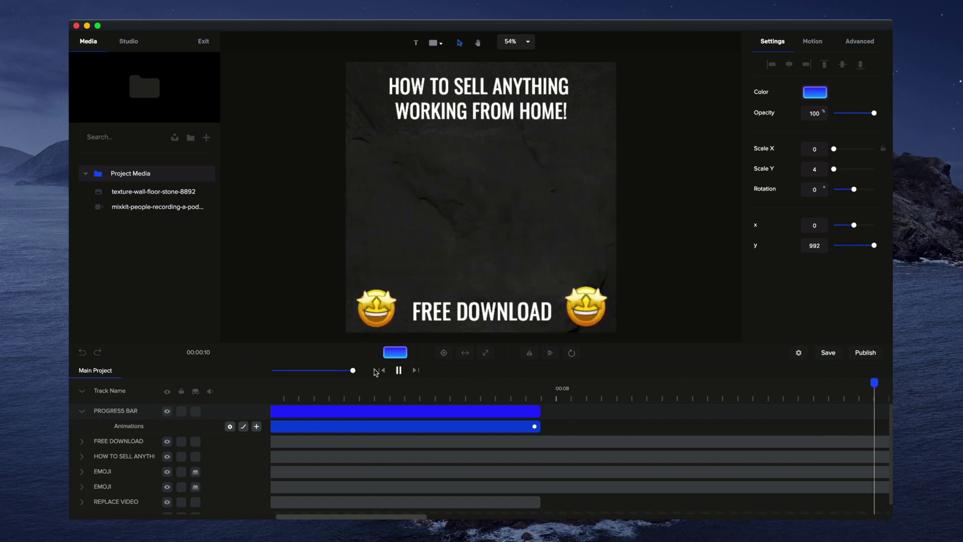
{"action": "left_click", "coordinate": [398, 370]}
{"action": "scroll", "coordinate": [505, 338], "scroll_direction": "up", "scroll_amount": 3}
{"action": "scroll", "coordinate": [455, 286], "scroll_direction": "down", "scroll_amount": 4}
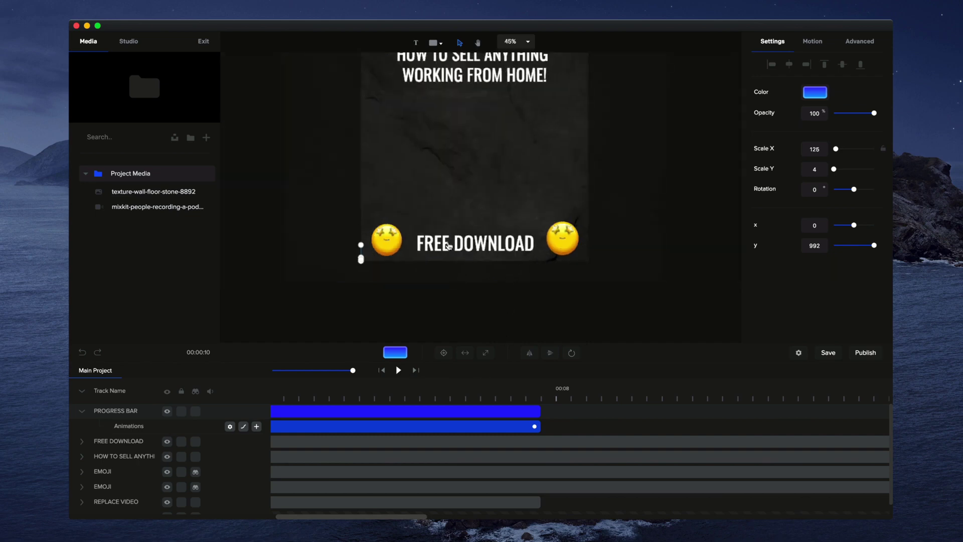
Trim the FREE DOWNLOAD, HOW TO SELL ANYTHING and both EMOJI clips to end with the PROGRESS BAR clip.
{"action": "left_click_drag", "start_coordinate": [353, 371], "coordinate": [321, 370]}
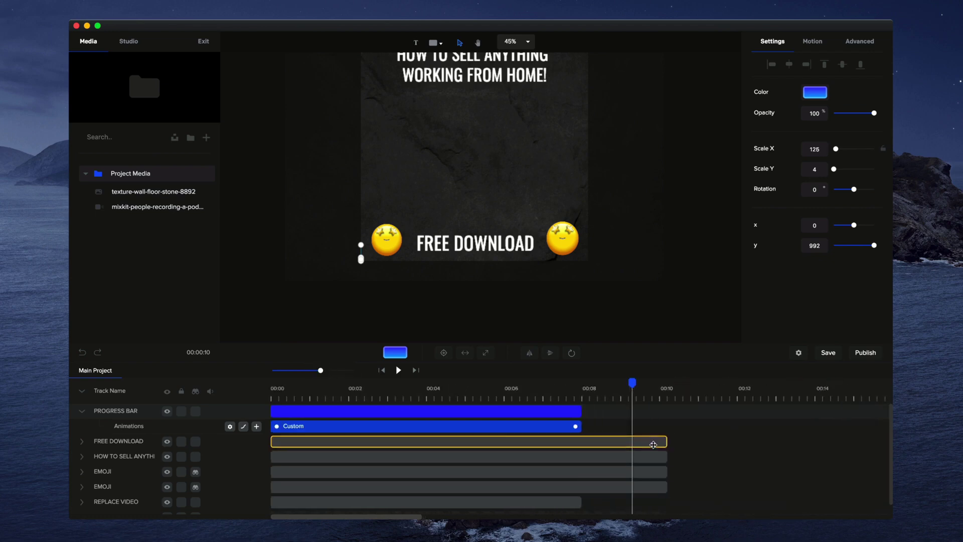
{"action": "left_click_drag", "start_coordinate": [663, 441], "coordinate": [587, 456]}
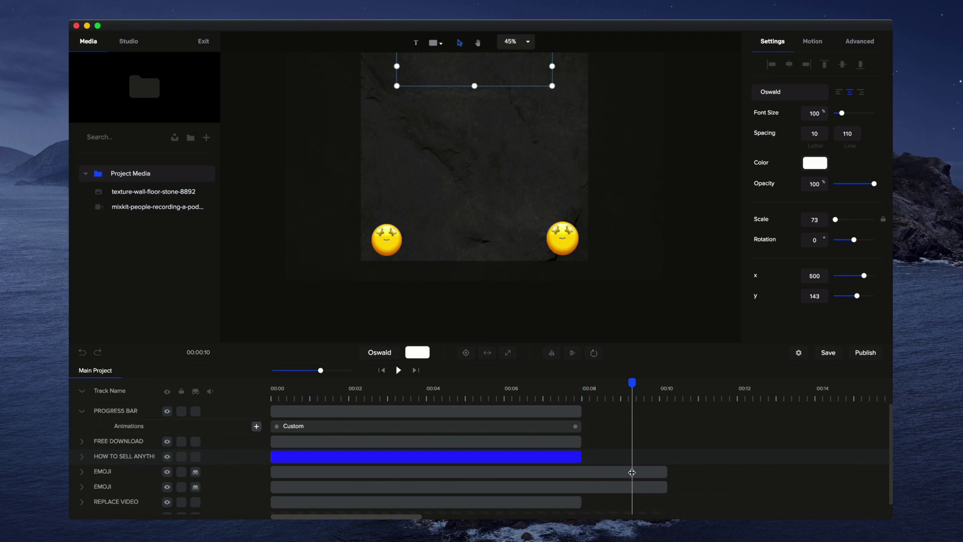
{"action": "left_click_drag", "start_coordinate": [666, 471], "coordinate": [582, 471]}
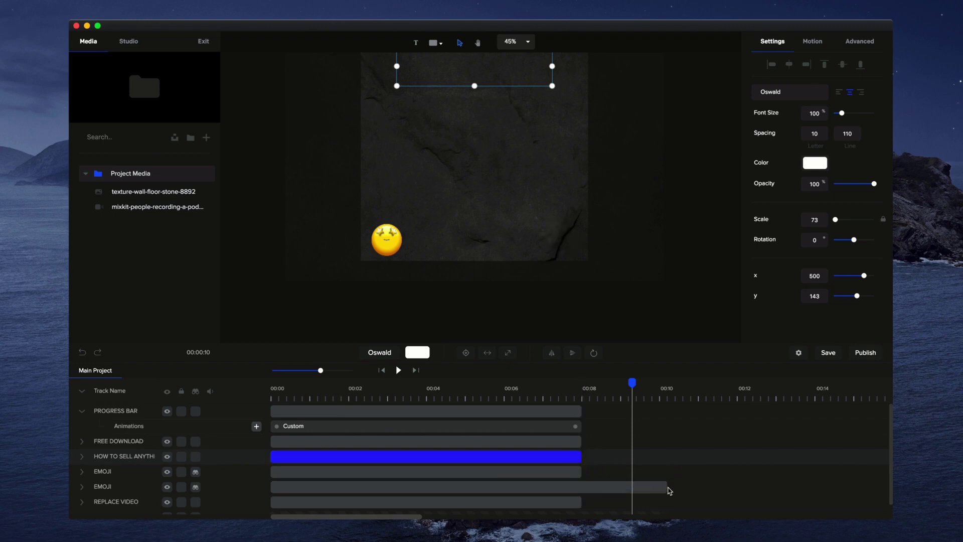
{"action": "left_click_drag", "start_coordinate": [666, 486], "coordinate": [588, 486]}
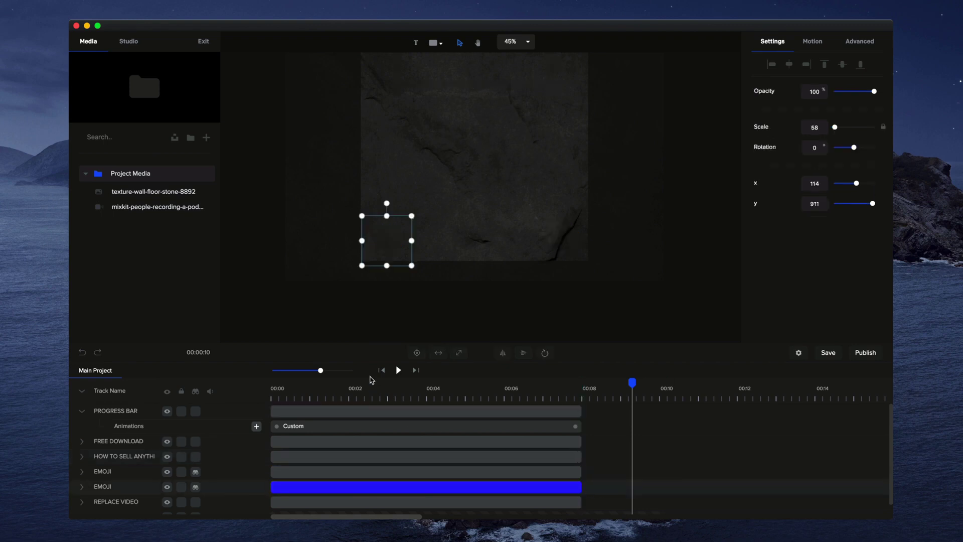
Add the sunglasses emoji from the Classic emoji collection to the project, starting at 00:00.
{"action": "left_click", "coordinate": [381, 370]}
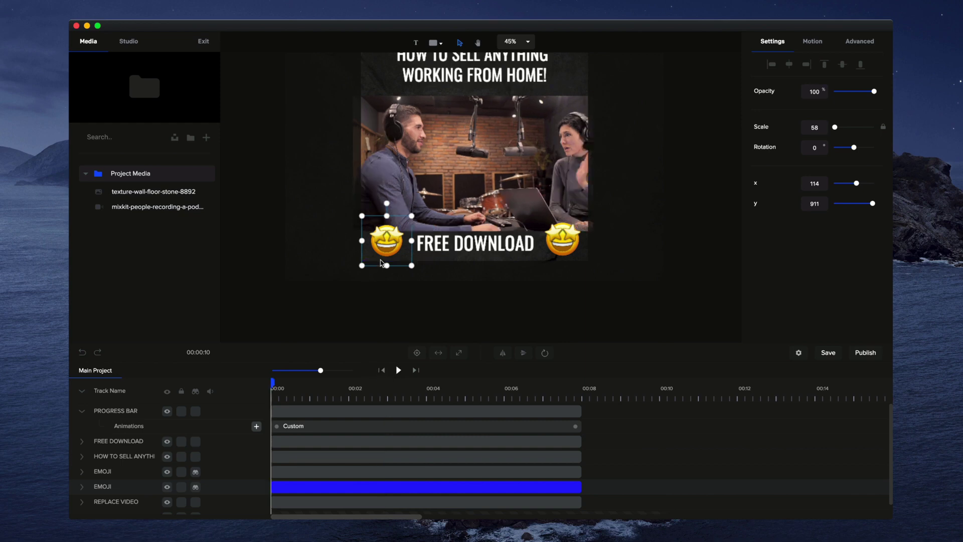
{"action": "scroll", "coordinate": [364, 279], "scroll_direction": "up", "scroll_amount": 3}
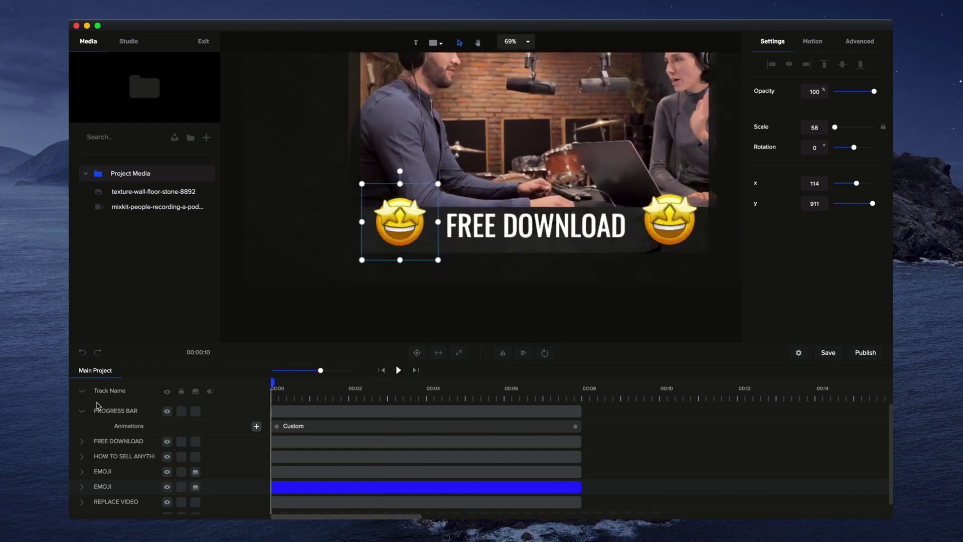
{"action": "left_click", "coordinate": [82, 413]}
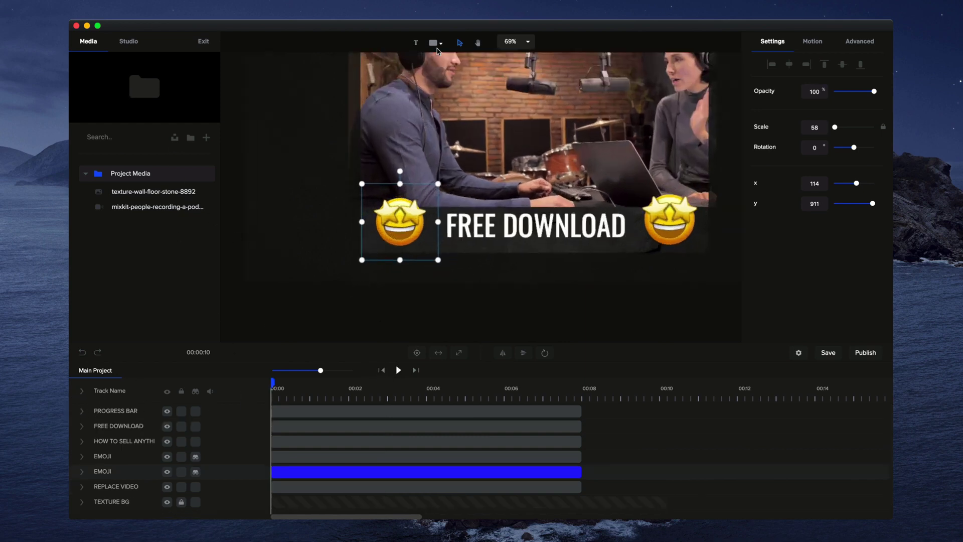
{"action": "left_click", "coordinate": [143, 42]}
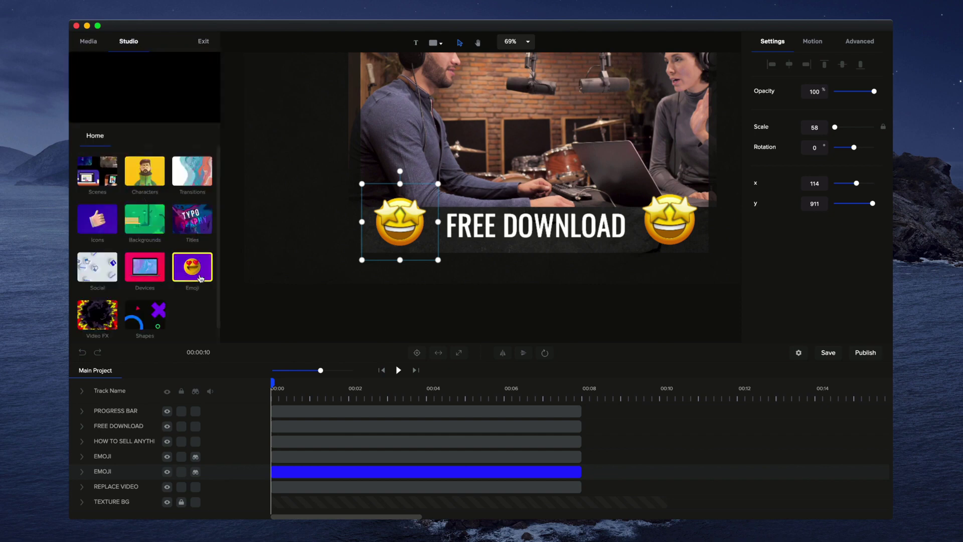
{"action": "left_click", "coordinate": [197, 255]}
{"action": "left_click", "coordinate": [98, 171]}
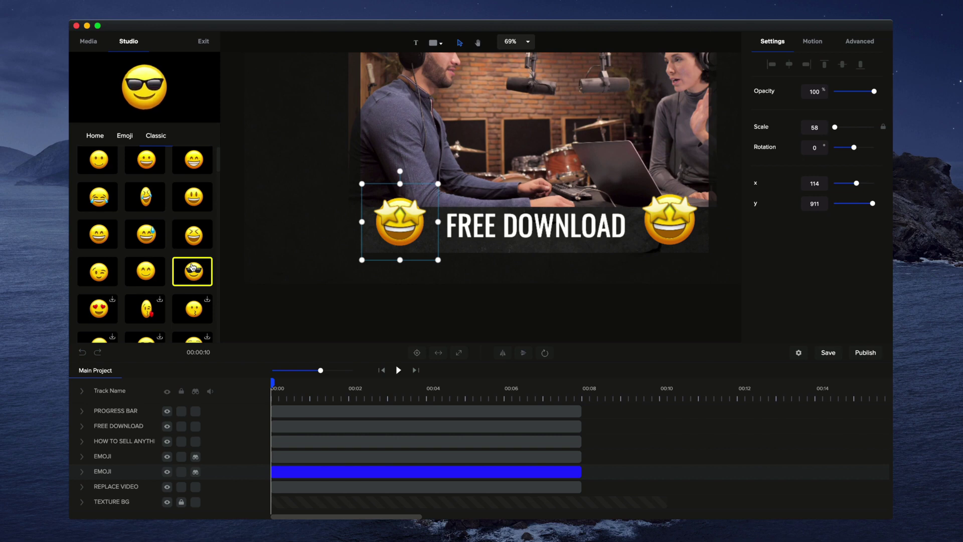
{"action": "left_click_drag", "start_coordinate": [189, 270], "coordinate": [405, 224]}
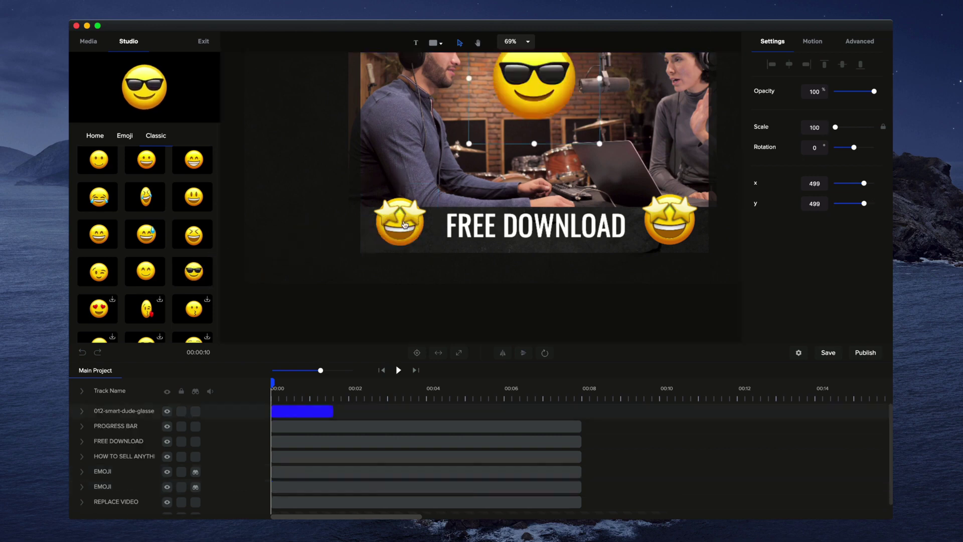
Shrink the sunglasses emoji to scale 23 at about x -29, y 974, and extend its clip to match the other tracks.
{"action": "left_click_drag", "start_coordinate": [537, 87], "coordinate": [317, 266]}
{"action": "scroll", "coordinate": [365, 243], "scroll_direction": "up", "scroll_amount": 3}
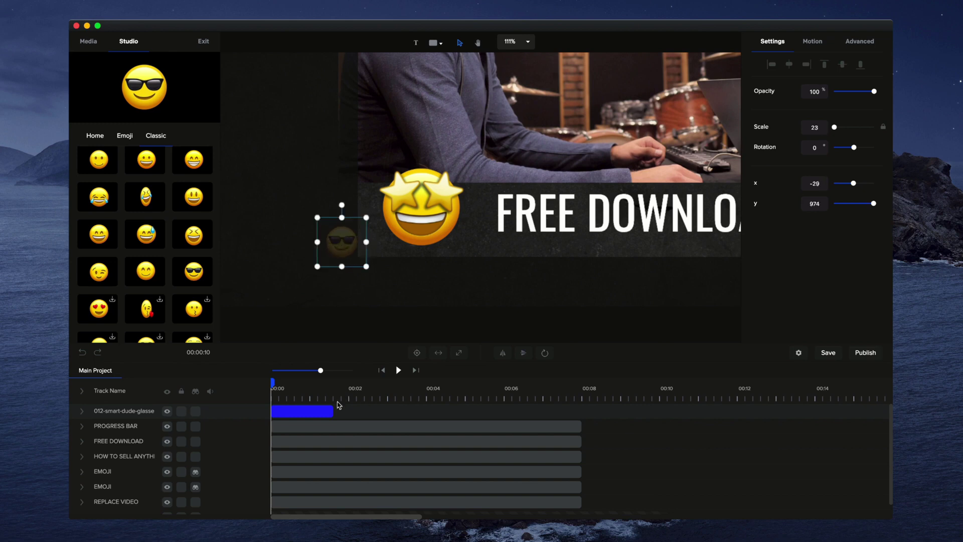
{"action": "left_click_drag", "start_coordinate": [338, 406], "coordinate": [581, 415]}
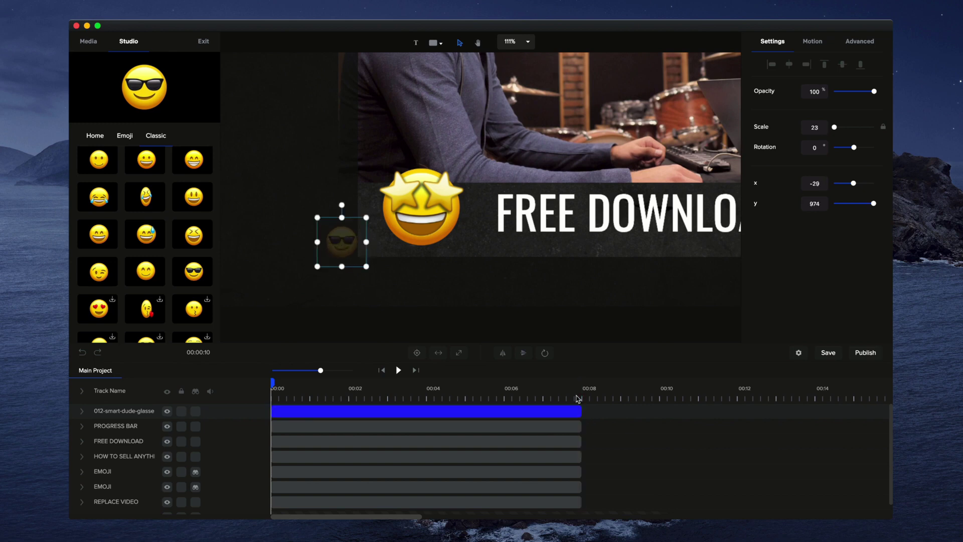
Add a custom animation to the sunglasses emoji track and enable its Position property.
{"action": "left_click", "coordinate": [84, 412]}
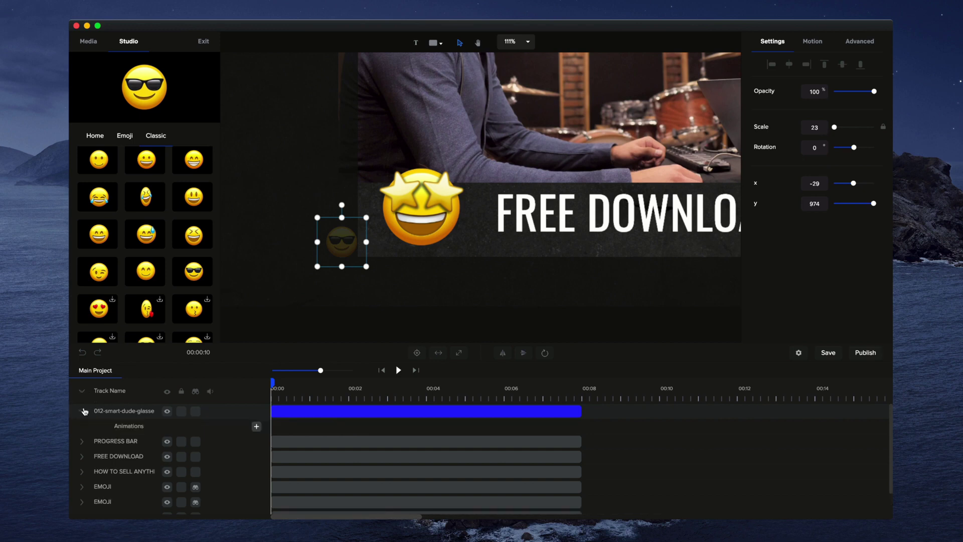
{"action": "left_click", "coordinate": [257, 427]}
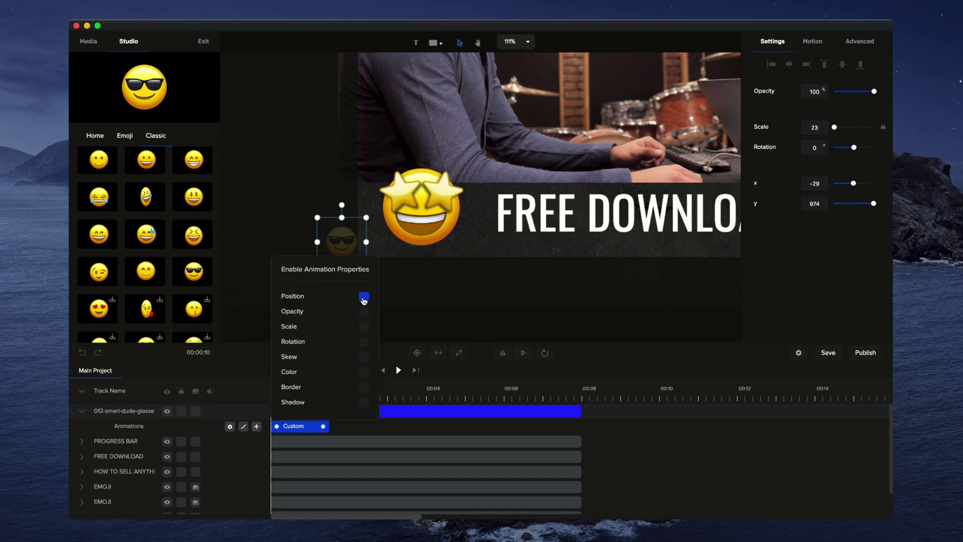
{"action": "left_click", "coordinate": [450, 332]}
At the animation's ending keyframe, move the sunglasses emoji just past the canvas's right edge, at about x 1035, y 975.
{"action": "left_click", "coordinate": [319, 426]}
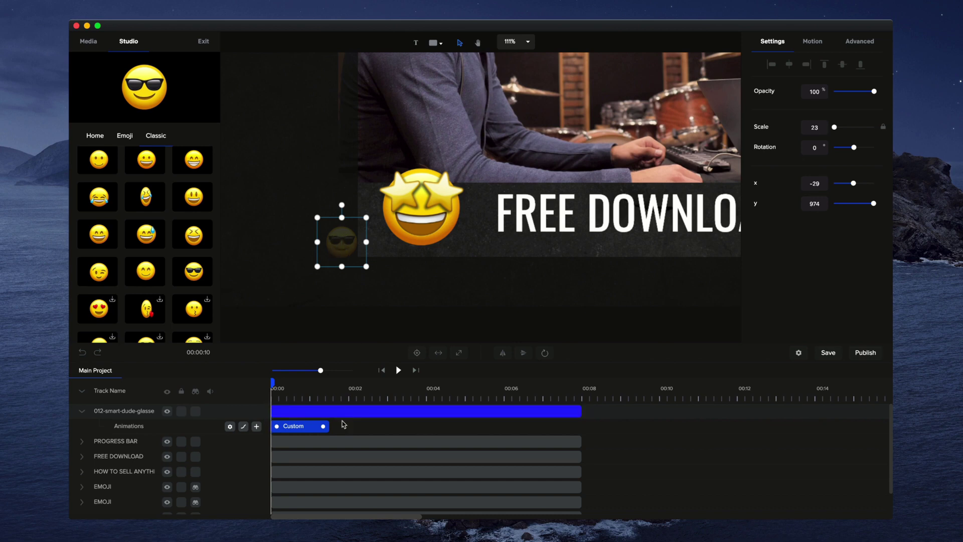
{"action": "left_click", "coordinate": [343, 391]}
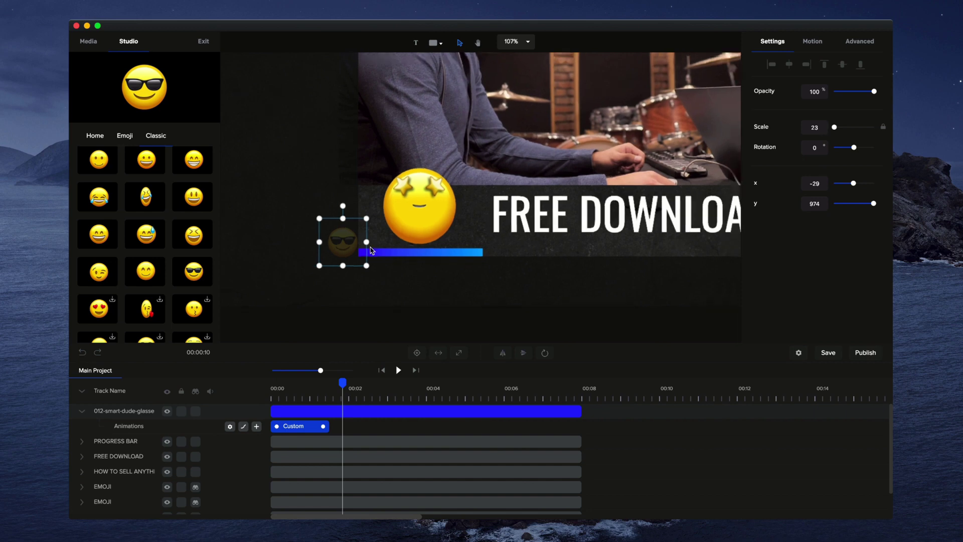
{"action": "scroll", "coordinate": [373, 268], "scroll_direction": "down", "scroll_amount": 5}
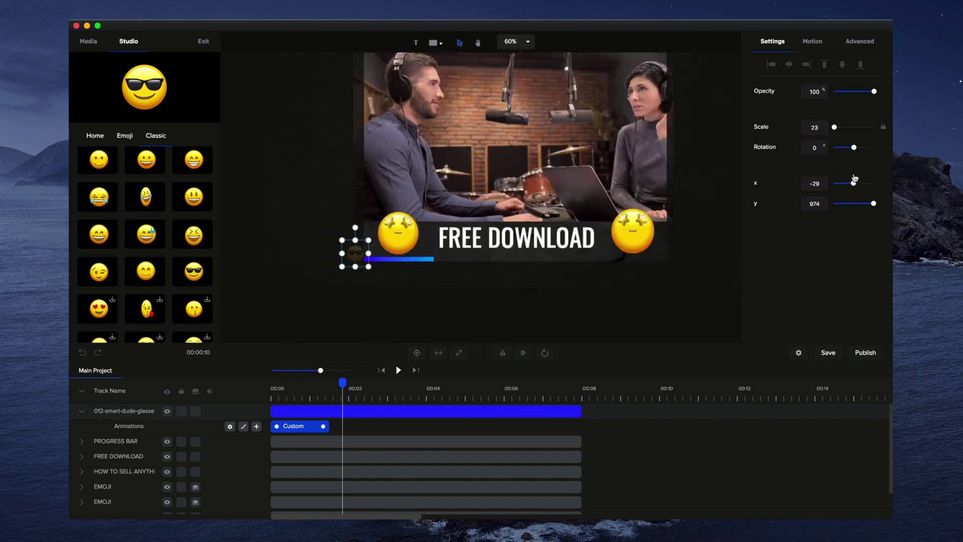
{"action": "left_click_drag", "start_coordinate": [854, 184], "coordinate": [878, 188]}
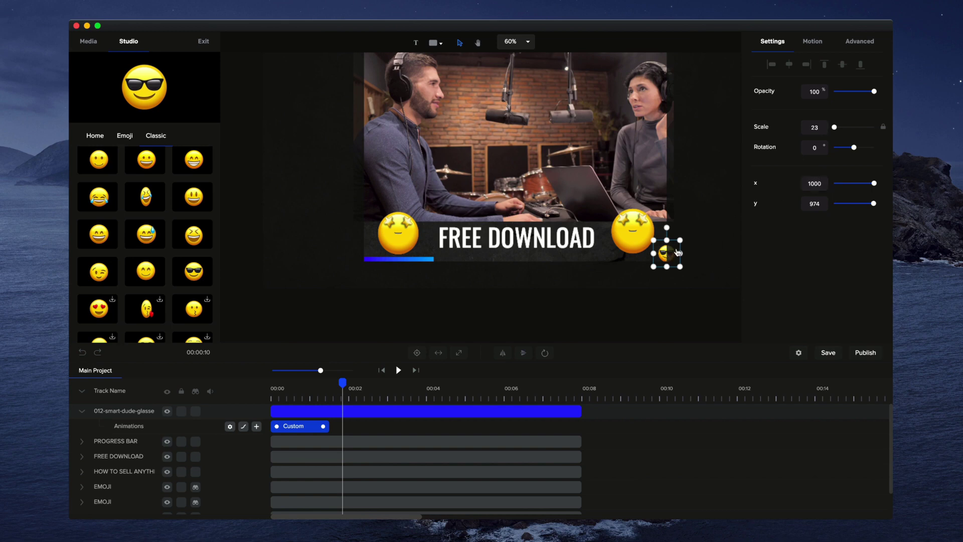
{"action": "left_click", "coordinate": [815, 181]}
{"action": "type", "text": "1100"}
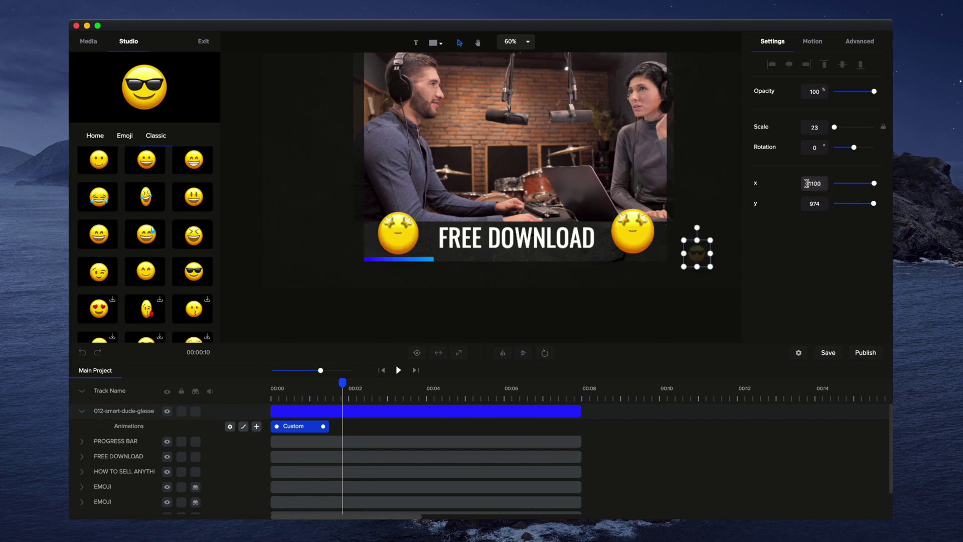
{"action": "key", "text": "Return"}
{"action": "left_click_drag", "start_coordinate": [700, 259], "coordinate": [679, 256]}
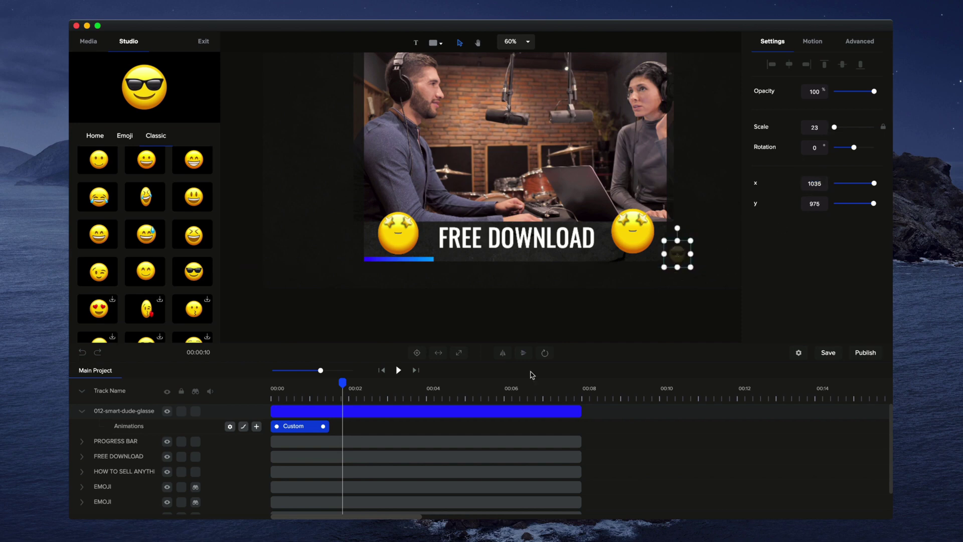
Set the emoji animation's easing to Linear for both in and out, and extend the animation to its clip's end.
{"action": "right_click", "coordinate": [306, 427]}
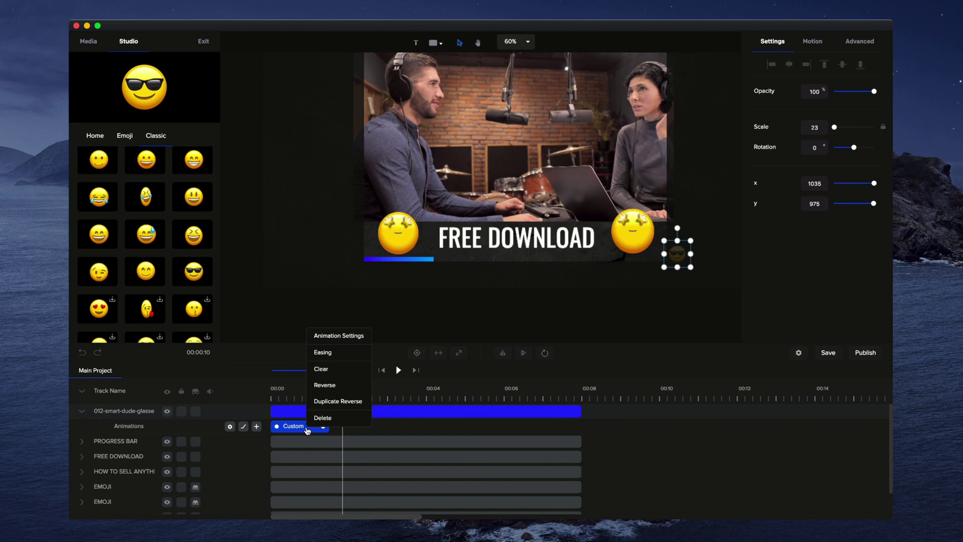
{"action": "left_click", "coordinate": [341, 353]}
{"action": "left_click", "coordinate": [444, 170]}
{"action": "left_click", "coordinate": [457, 195]}
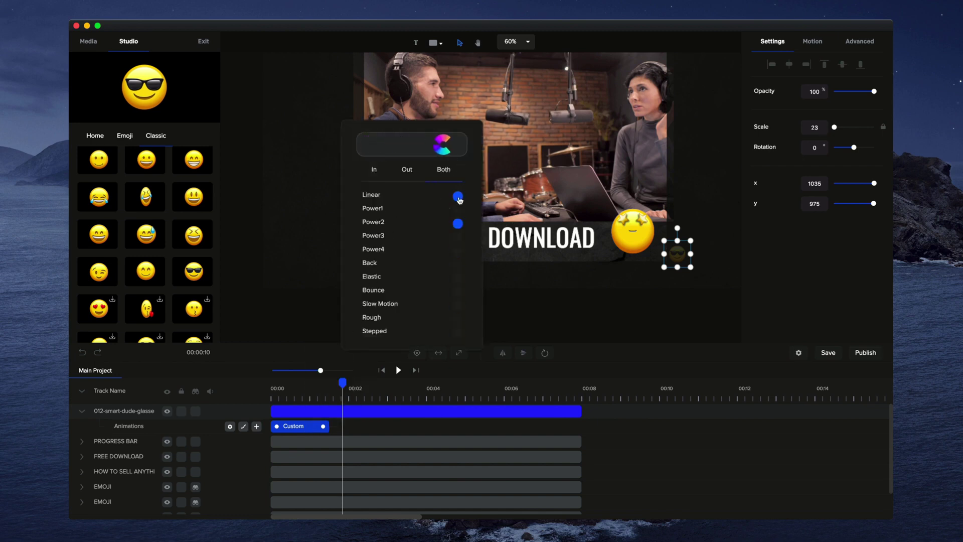
{"action": "left_click_drag", "start_coordinate": [323, 427], "coordinate": [576, 436]}
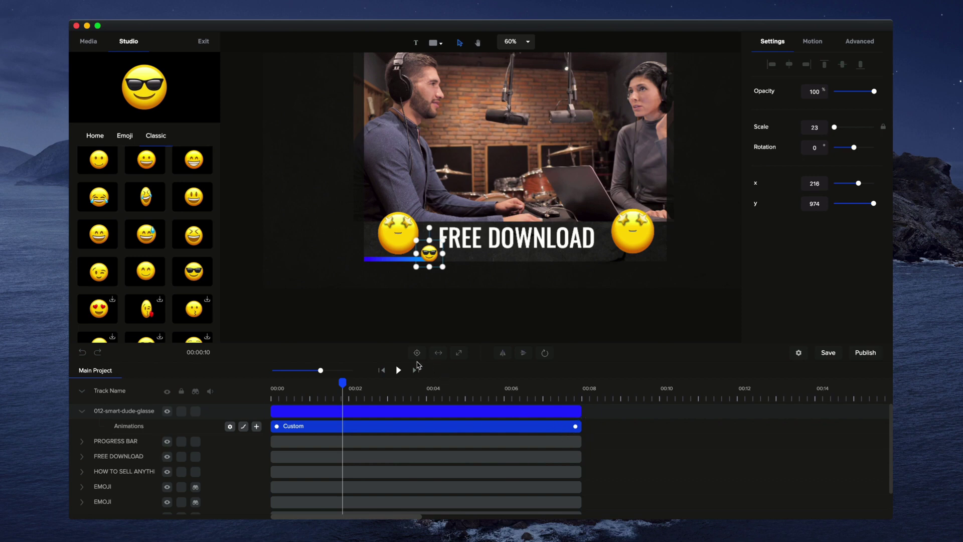
Play back the sunglasses emoji moving along with the progress bar from the start, and pause partway through.
{"action": "left_click", "coordinate": [381, 371]}
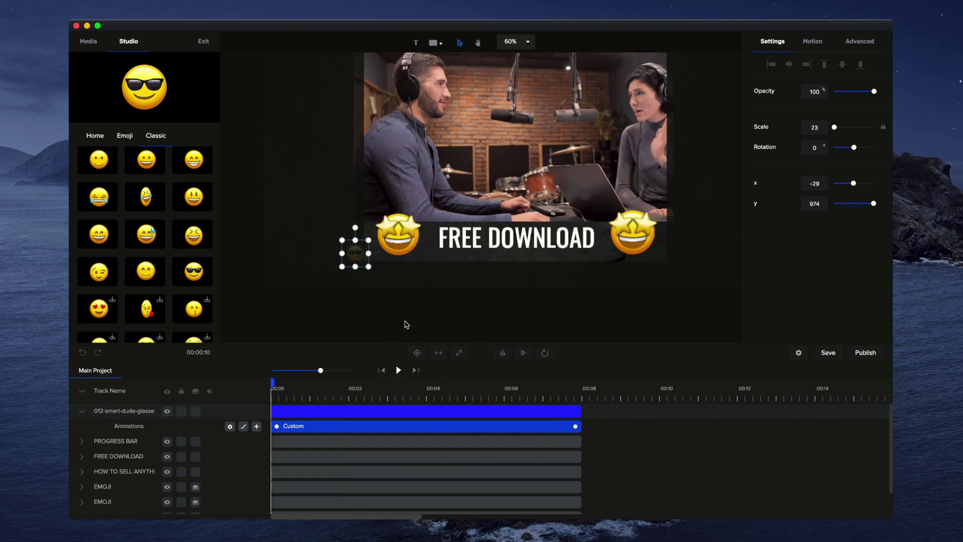
{"action": "left_click", "coordinate": [399, 370]}
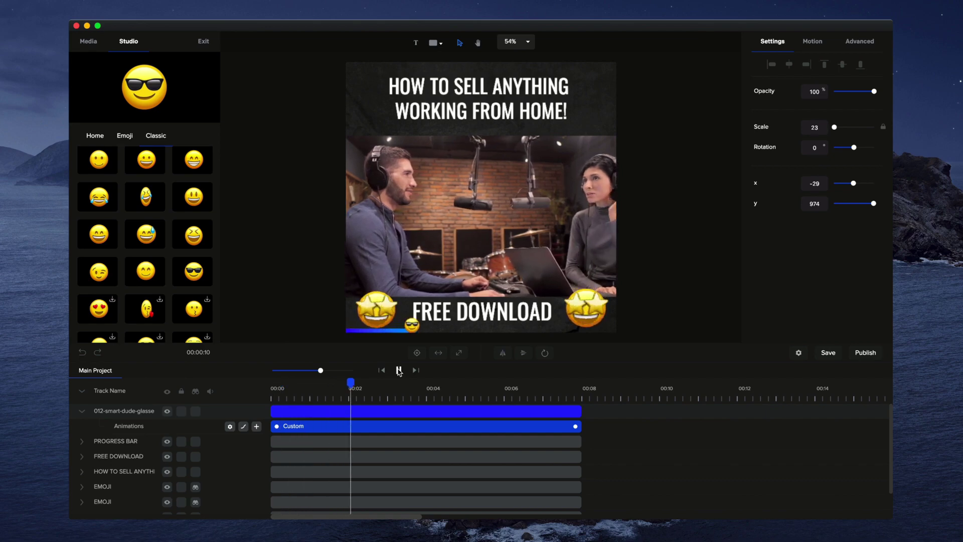
{"action": "left_click", "coordinate": [398, 371]}
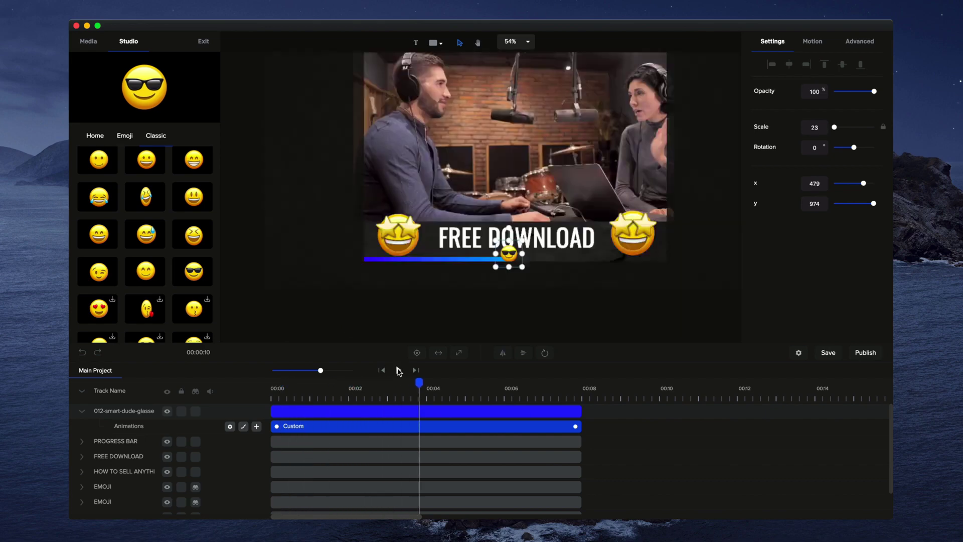
Shrink the sunglasses emoji to scale 18 at the progress bar's leading end, about x 468, y 975, and play back the animation from the start.
{"action": "scroll", "coordinate": [506, 256], "scroll_direction": "up", "scroll_amount": 5}
{"action": "mouse_move", "coordinate": [506, 256]}
{"action": "left_mouse_down"}
{"action": "mouse_move", "coordinate": [521, 275]}
{"action": "mouse_move", "coordinate": [490, 243]}
{"action": "mouse_move", "coordinate": [499, 248]}
{"action": "left_mouse_up"}
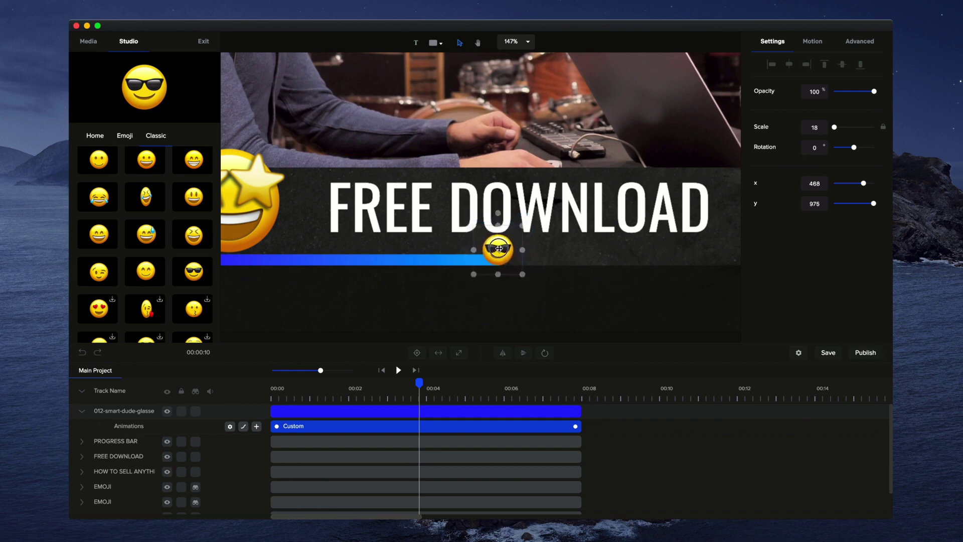
{"action": "left_click", "coordinate": [387, 368]}
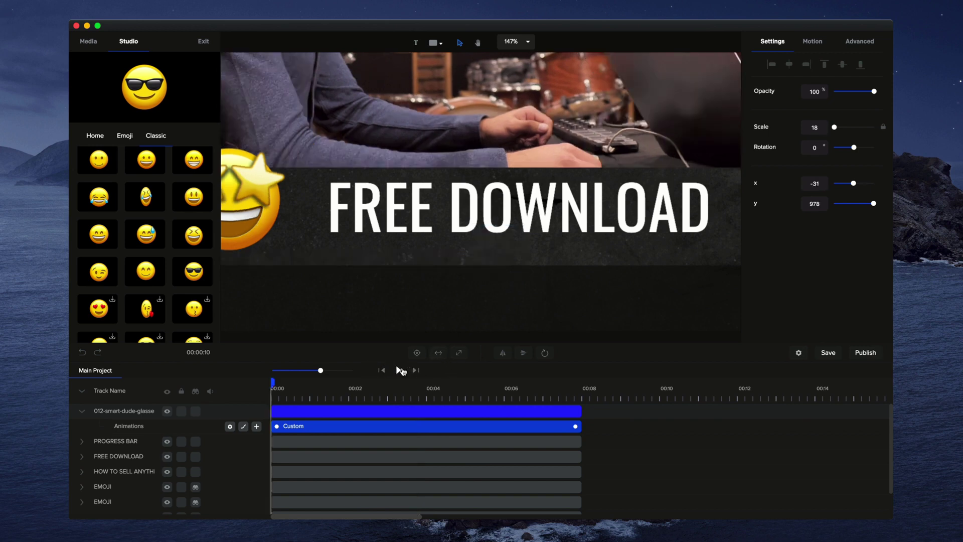
{"action": "left_click", "coordinate": [400, 370]}
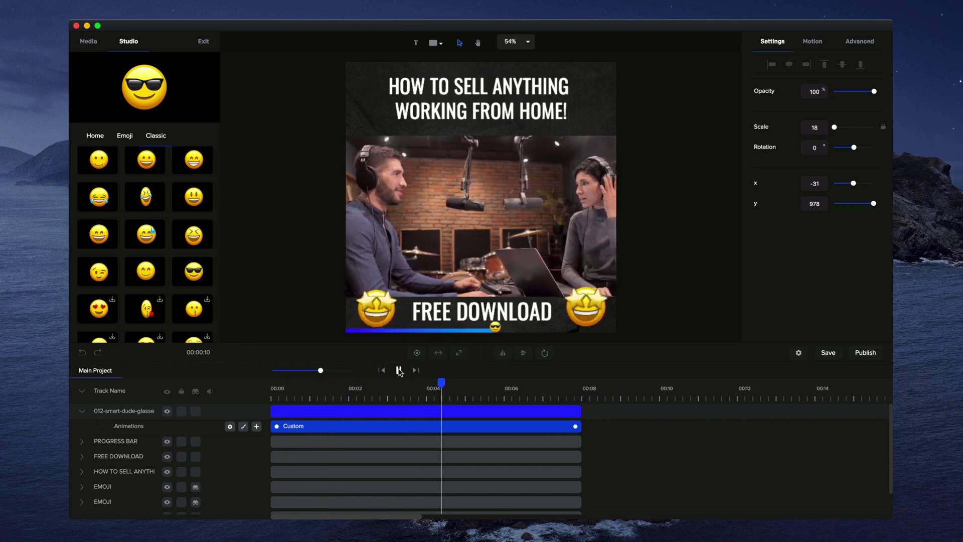
{"action": "left_click", "coordinate": [399, 370]}
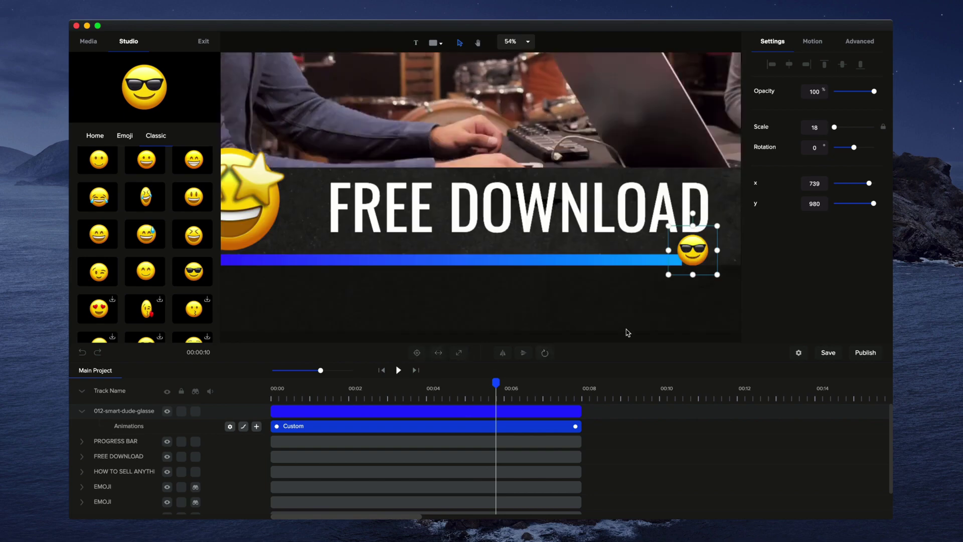
Move the emoji's ending position to the progress bar's tip, about x 983, y 981, and keep its animation extending to the clip's end.
{"action": "left_click", "coordinate": [581, 388]}
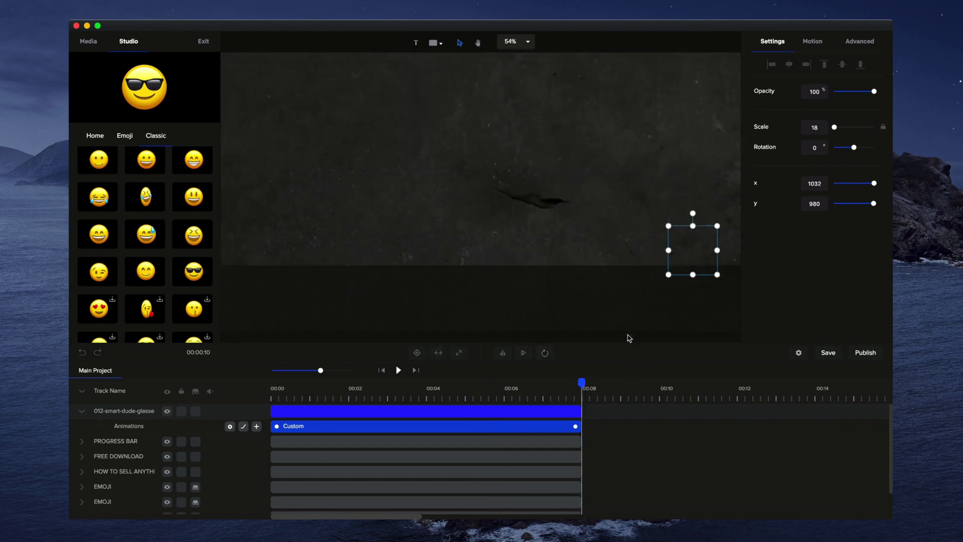
{"action": "key", "text": "h"}
{"action": "left_click_drag", "start_coordinate": [619, 297], "coordinate": [355, 331]}
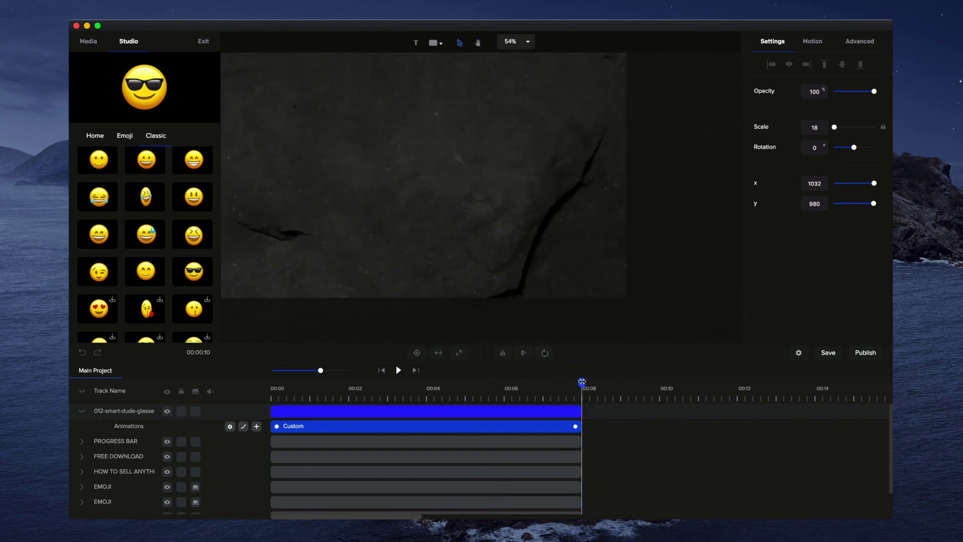
{"action": "left_click_drag", "start_coordinate": [582, 382], "coordinate": [570, 382]}
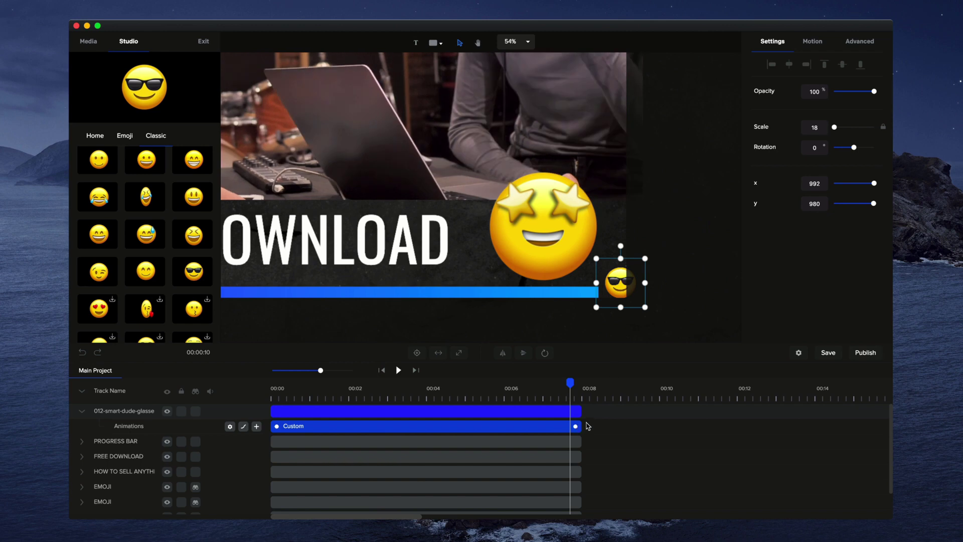
{"action": "left_click_drag", "start_coordinate": [577, 427], "coordinate": [559, 425]}
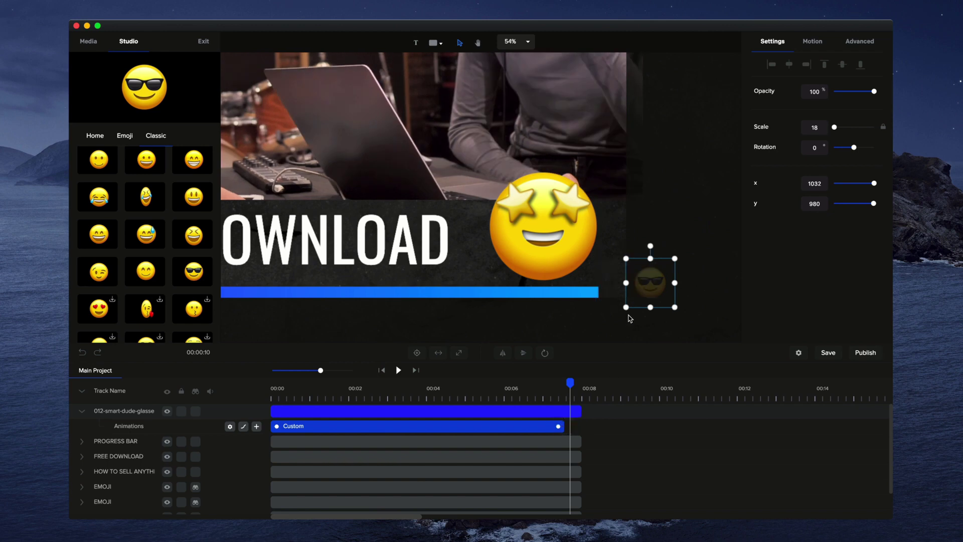
{"action": "left_click_drag", "start_coordinate": [647, 282], "coordinate": [611, 284]}
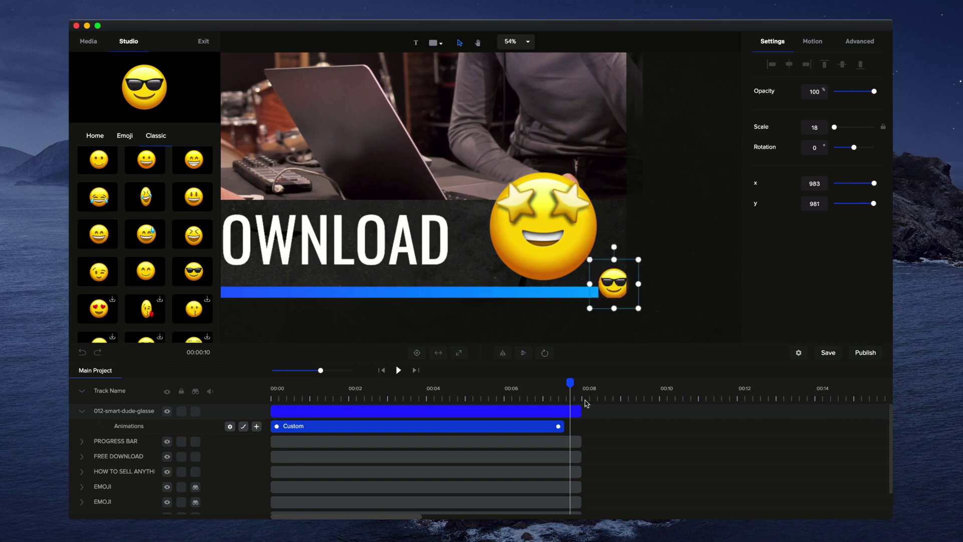
{"action": "left_click", "coordinate": [559, 426]}
{"action": "left_click_drag", "start_coordinate": [559, 426], "coordinate": [574, 426]}
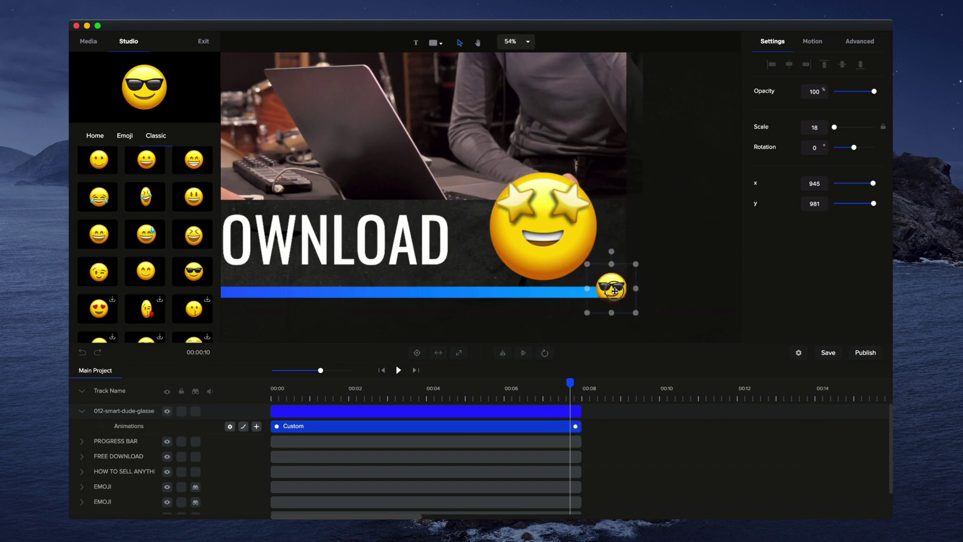
Play back the emoji animation from the start, and return the playhead to the beginning with the whole template in view.
{"action": "left_click", "coordinate": [383, 371]}
{"action": "left_click", "coordinate": [402, 371]}
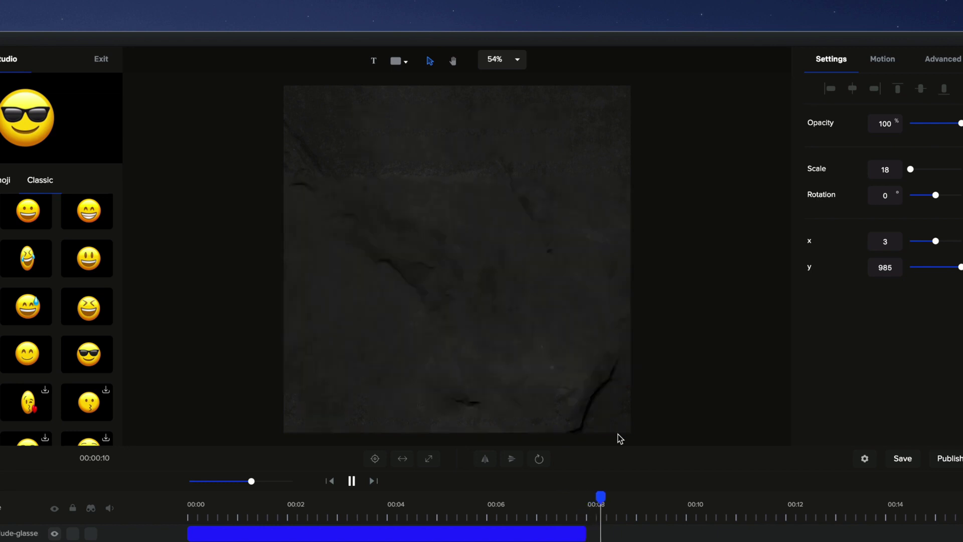
{"action": "left_click", "coordinate": [569, 496]}
{"action": "left_click_drag", "start_coordinate": [579, 499], "coordinate": [190, 502]}
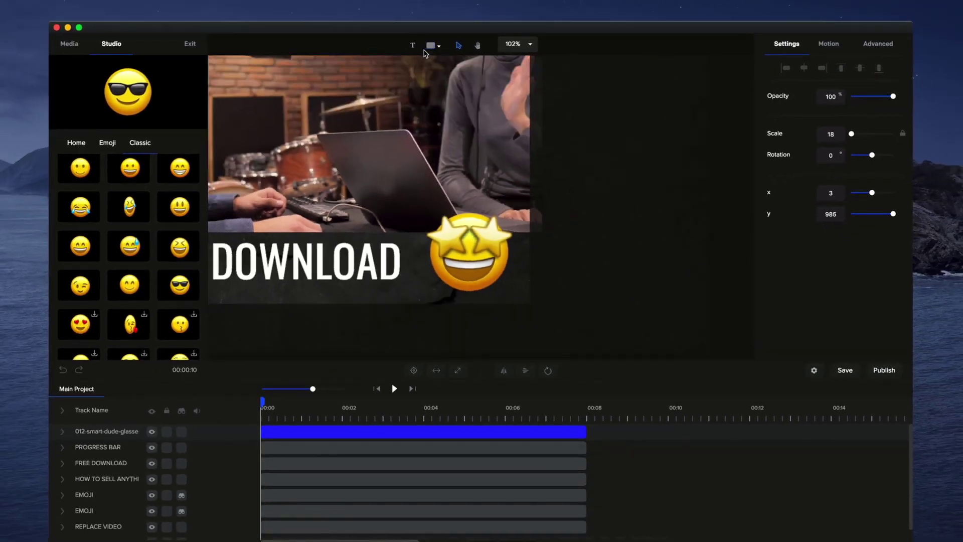
{"action": "scroll", "coordinate": [381, 161], "scroll_direction": "down", "scroll_amount": 5}
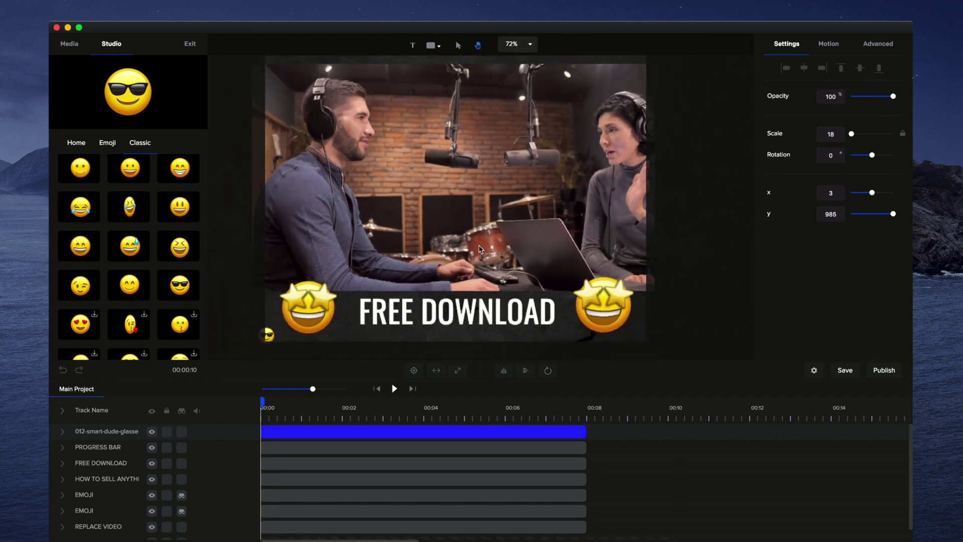
{"action": "scroll", "coordinate": [474, 261], "scroll_direction": "down", "scroll_amount": 2}
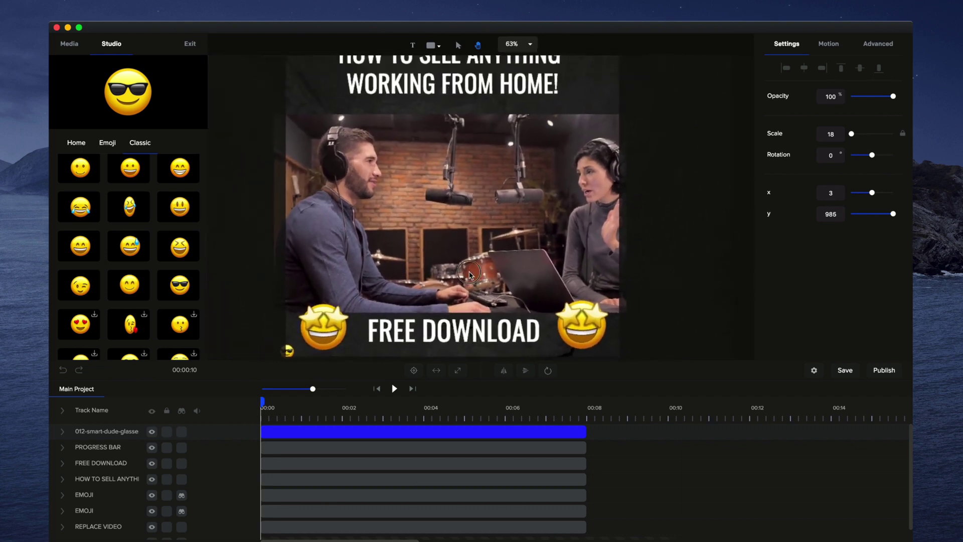
{"action": "scroll", "coordinate": [470, 273], "scroll_direction": "down", "scroll_amount": 2}
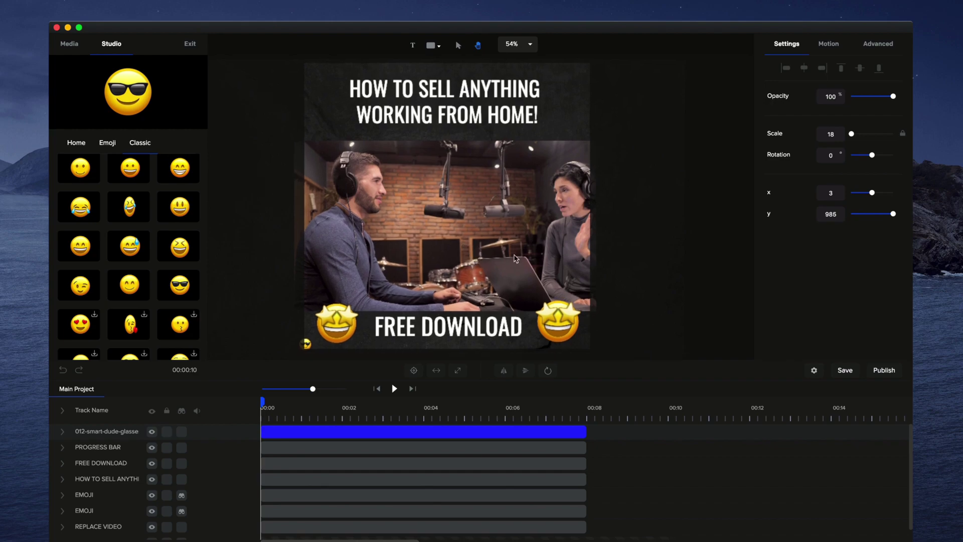